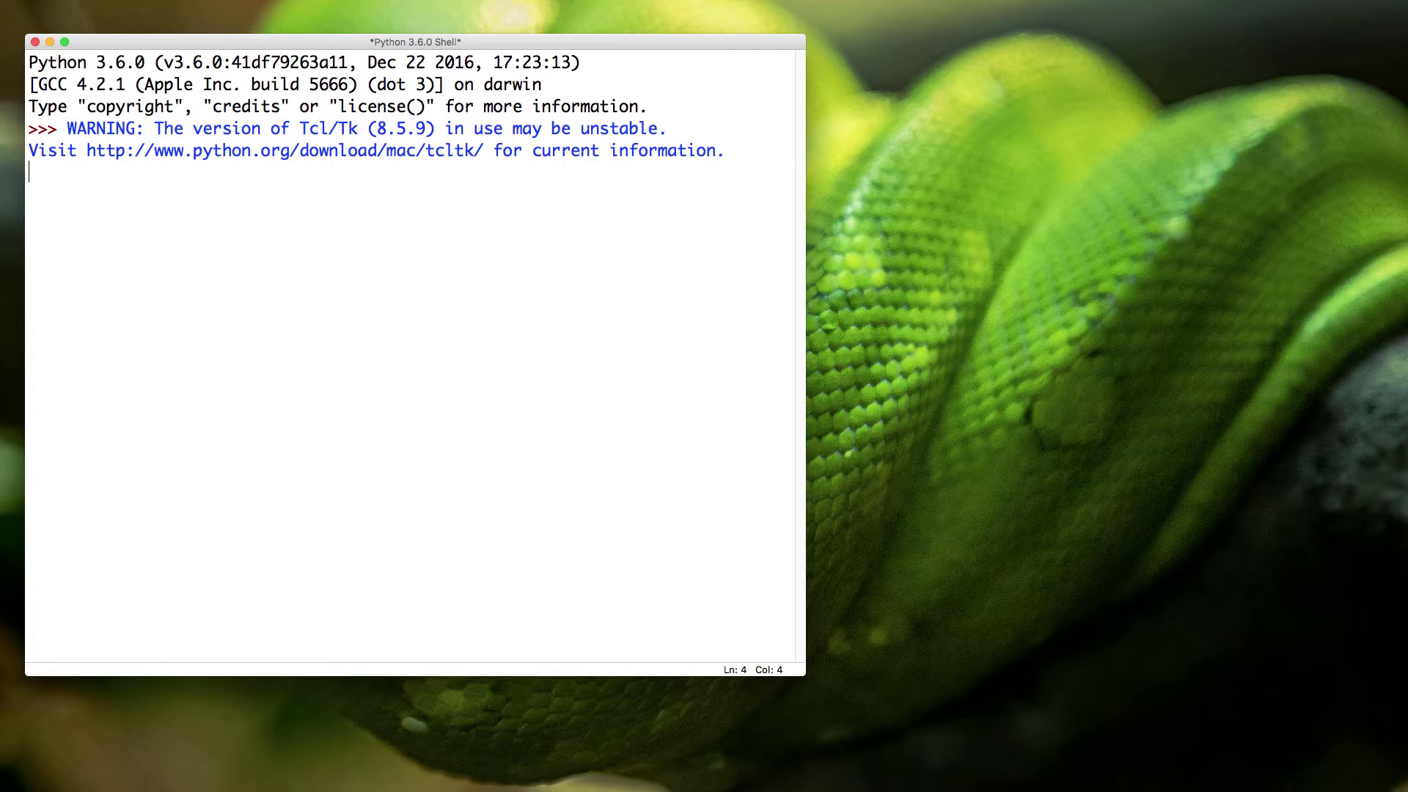
Open a new untitled editor window, enlarge it beside the shell, then focus the shell
{"action": "key", "text": "super+n"}
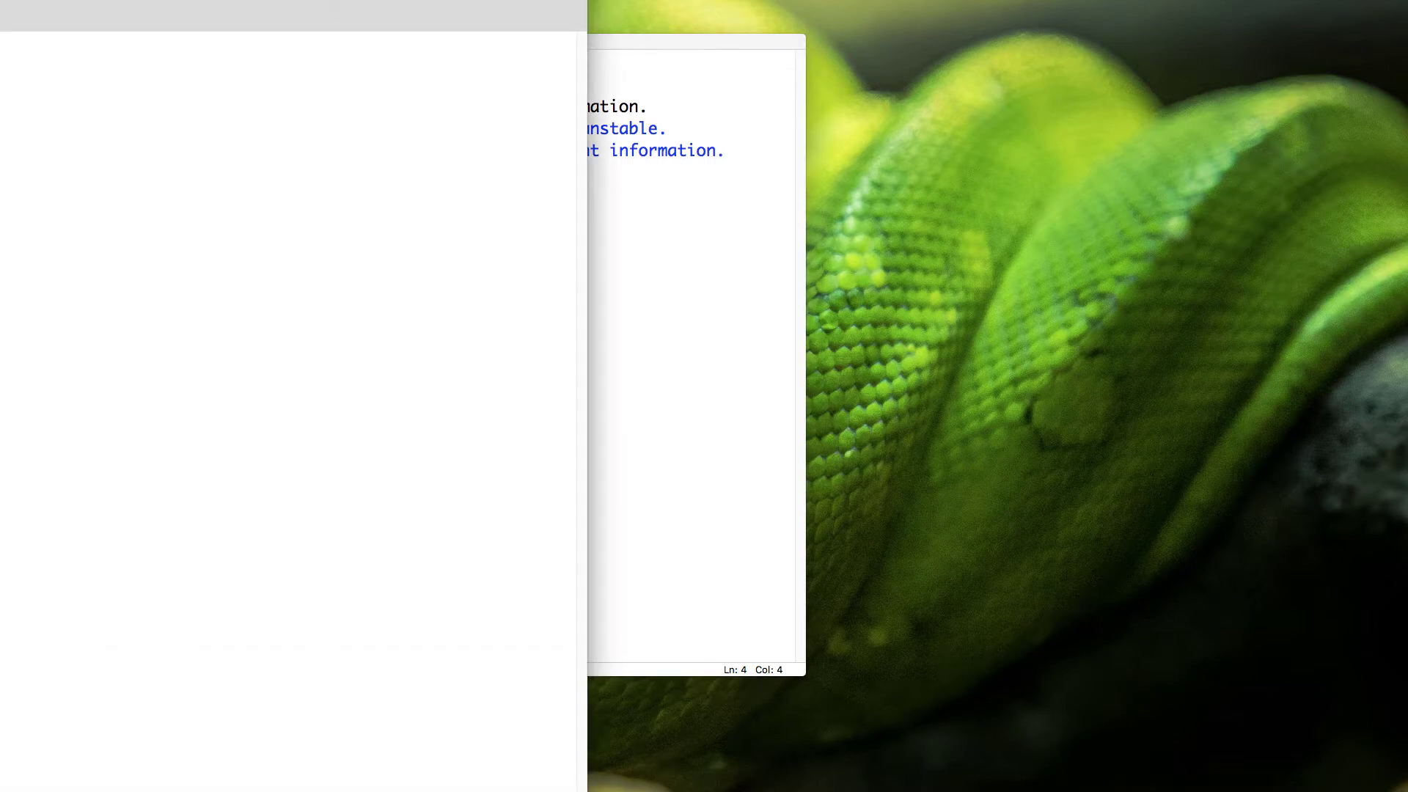
{"action": "left_click_drag", "start_coordinate": [330, 14], "coordinate": [930, 43]}
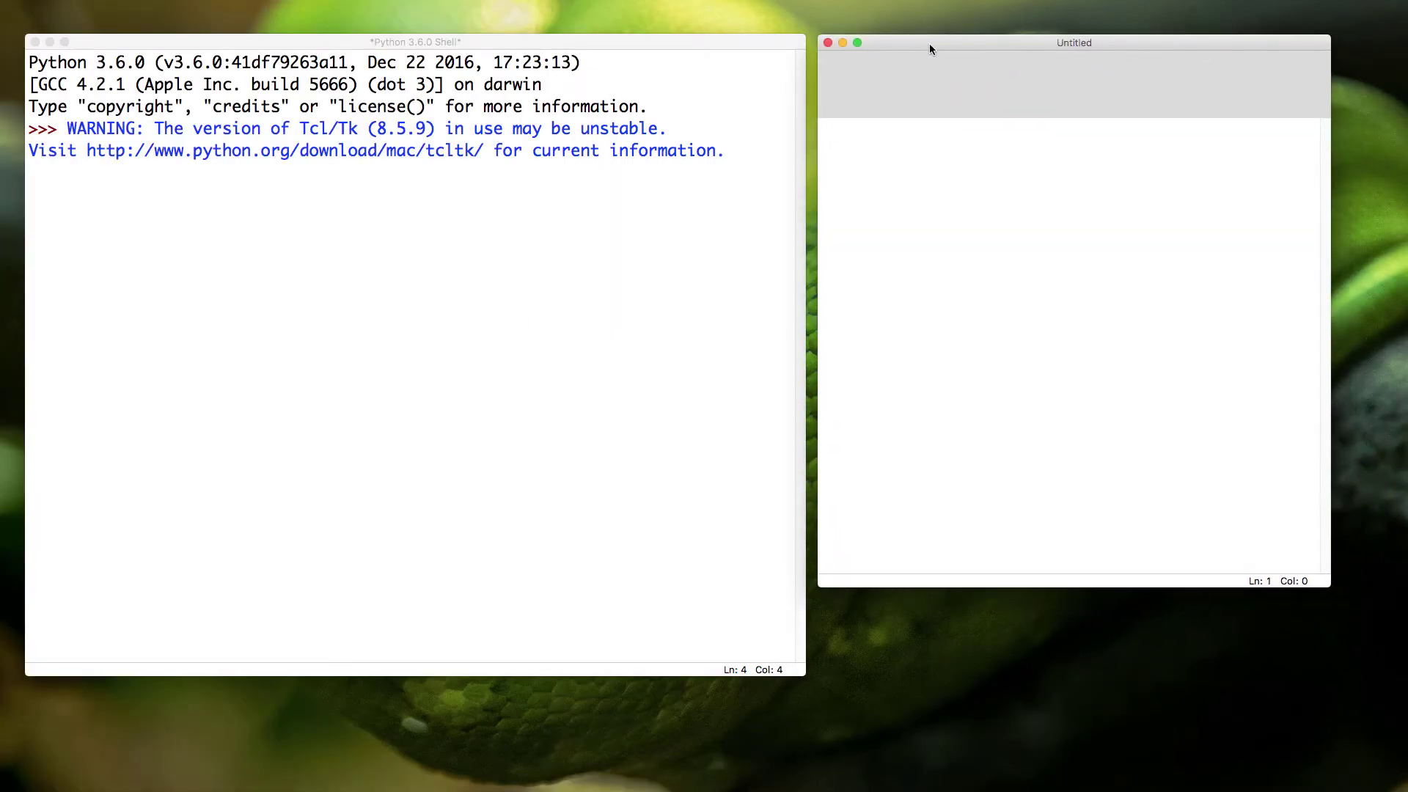
{"action": "left_click_drag", "start_coordinate": [1328, 584], "coordinate": [1389, 749]}
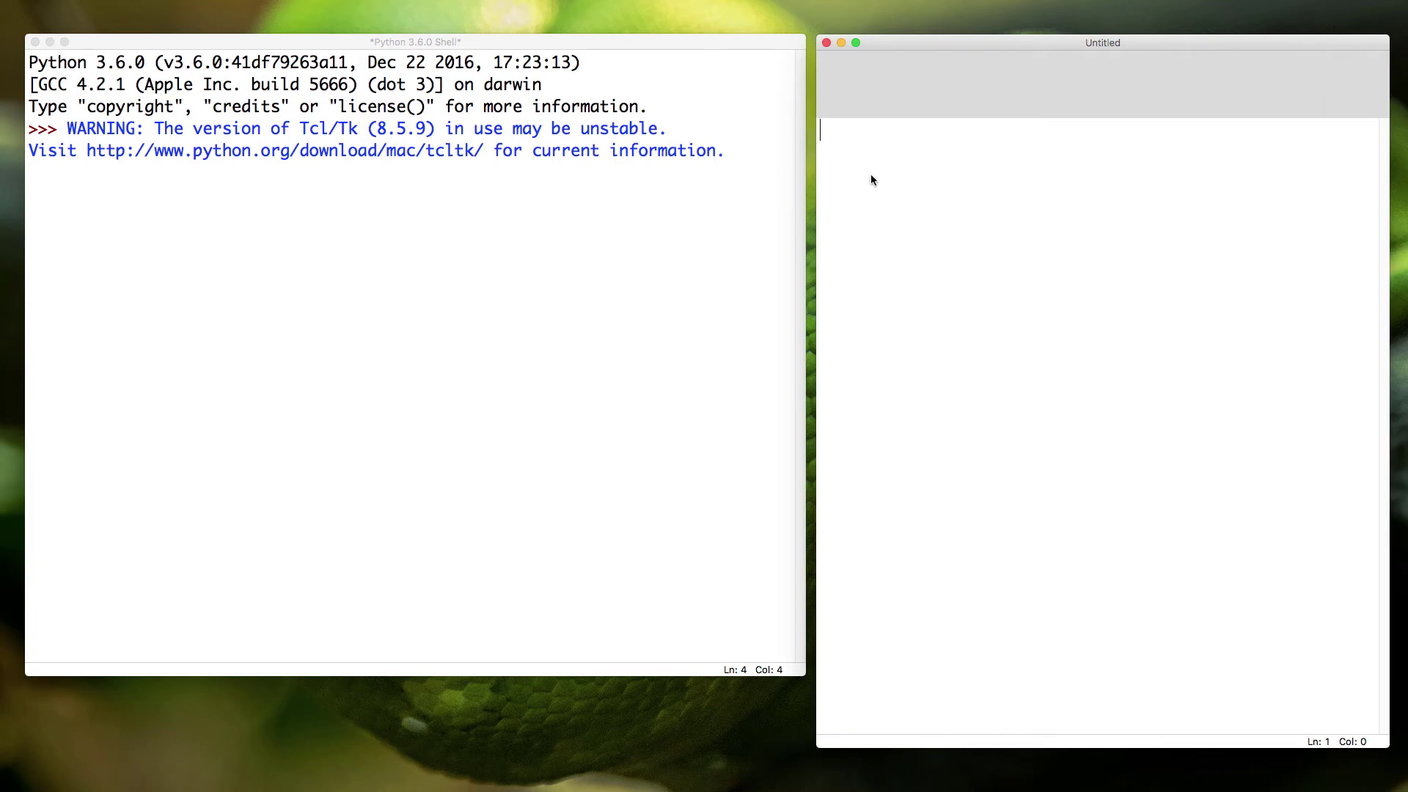
{"action": "left_click", "coordinate": [319, 171]}
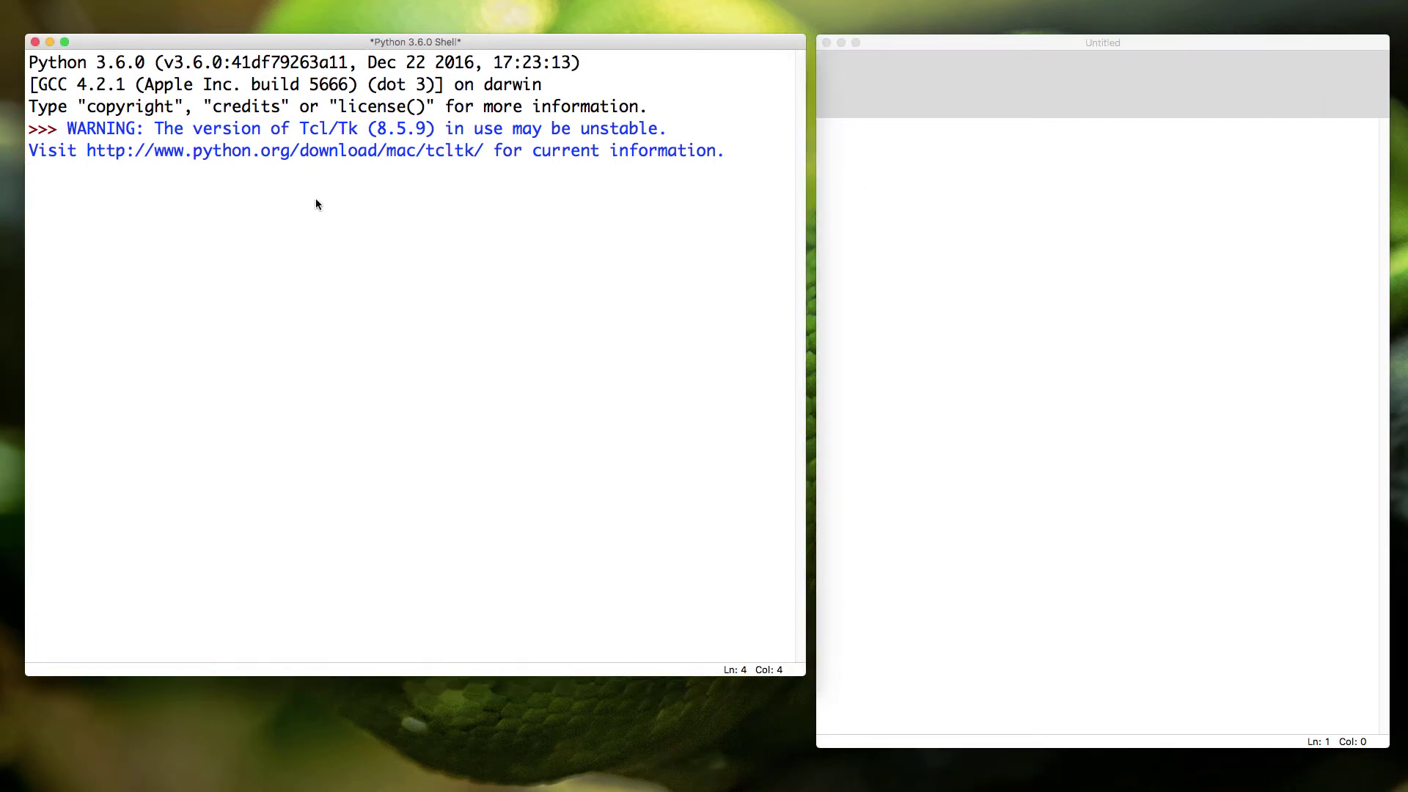
Type the header 'for i in range(5):' in the editor, fix typos, and start the indented body
{"action": "key", "text": "Return"}
{"action": "left_click", "coordinate": [1048, 243]}
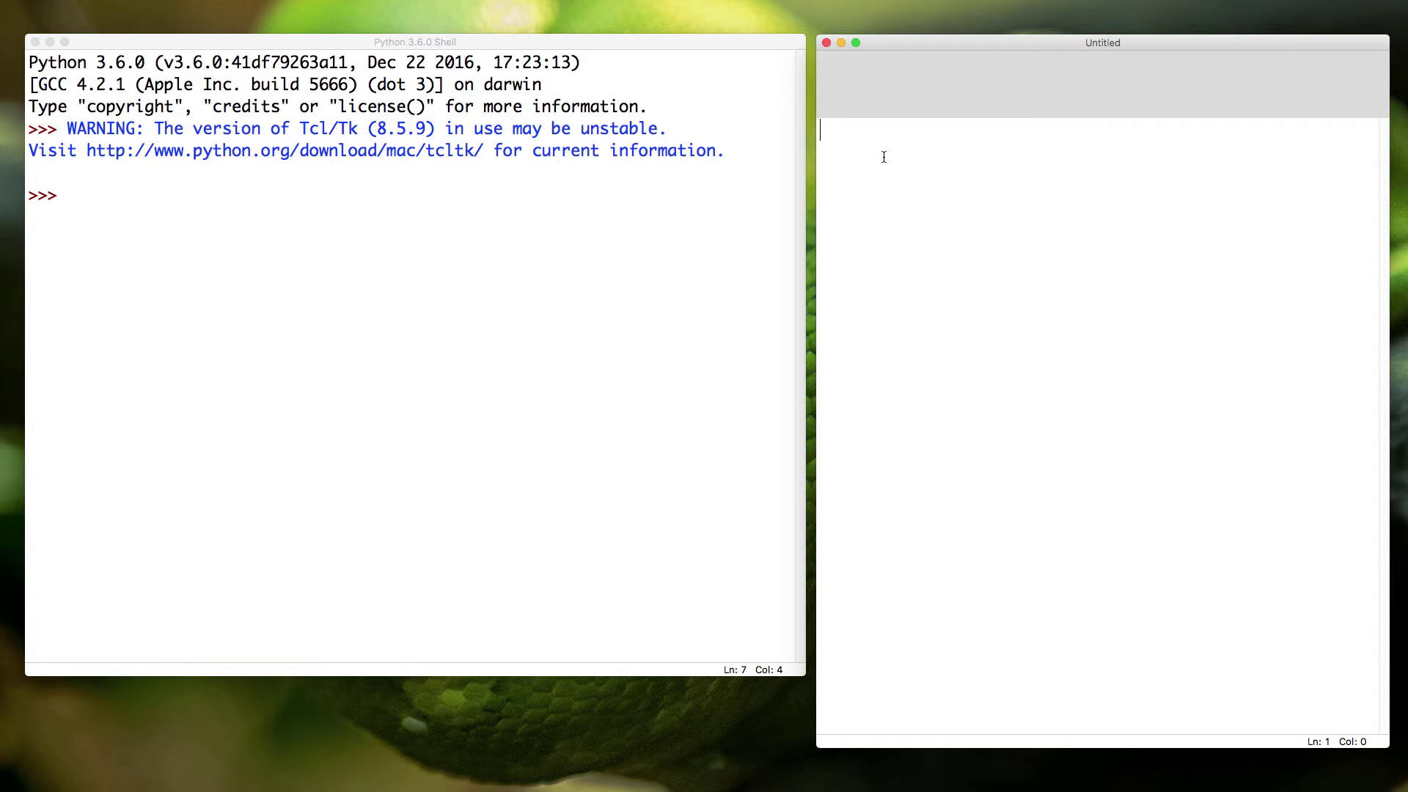
{"action": "left_click_drag", "start_coordinate": [966, 57], "coordinate": [975, 52]}
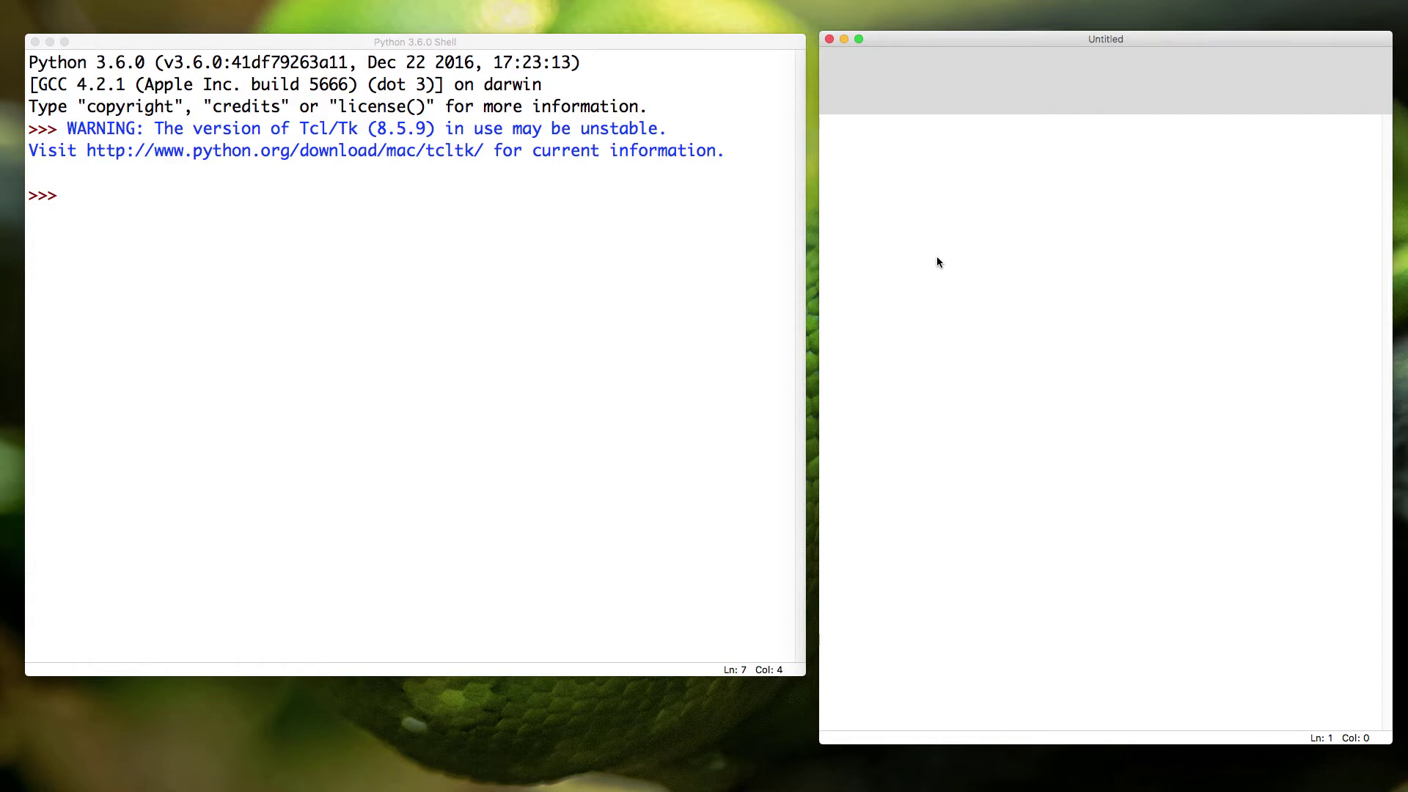
{"action": "type", "text": "for "}
{"action": "type", "text": "I"}
{"action": "key", "text": "BackSpace"}
{"action": "key", "text": "BackSpace"}
{"action": "type", "text": "i "}
{"action": "type", "text": "in rag"}
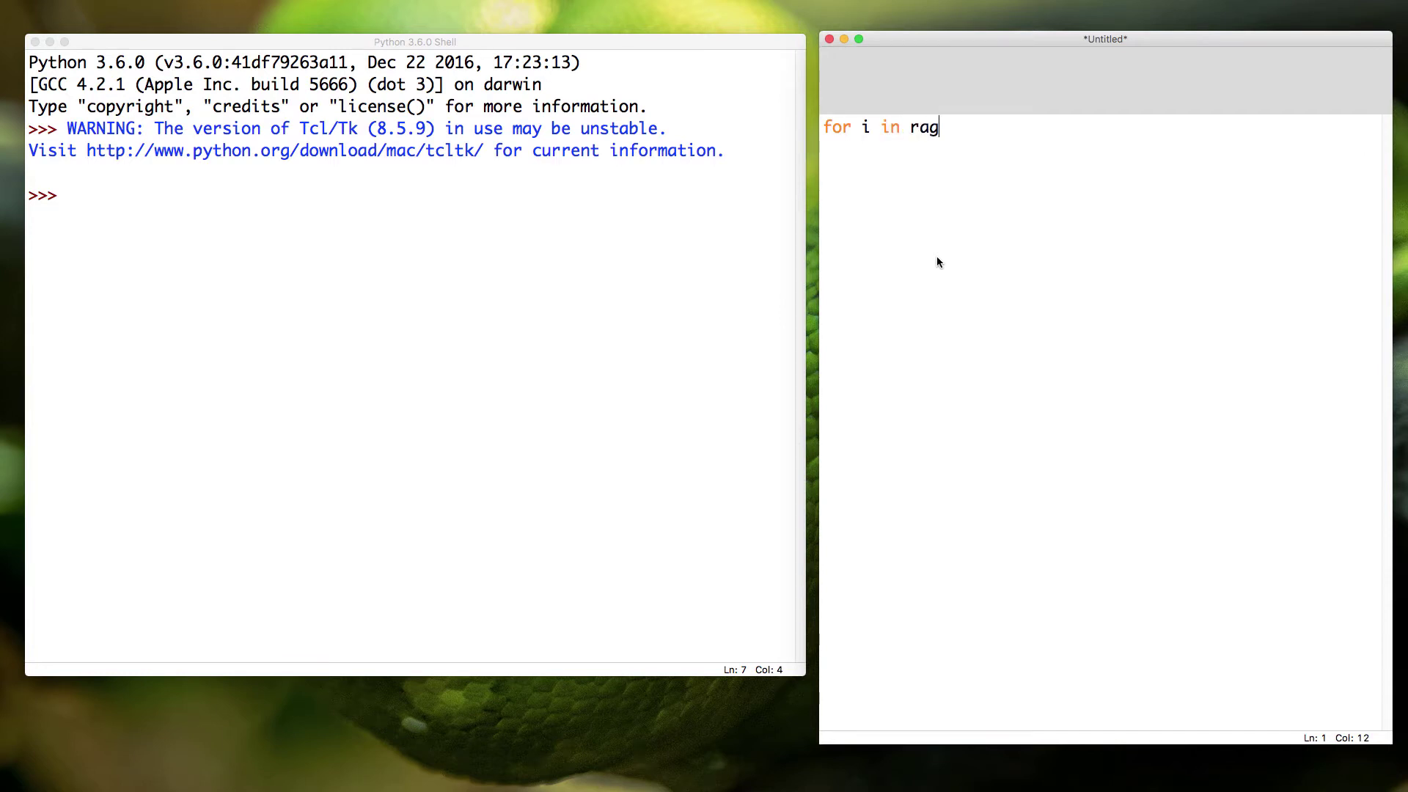
{"action": "type", "text": "n"}
{"action": "key", "text": "BackSpace"}
{"action": "key", "text": "BackSpace"}
{"action": "type", "text": "nge"}
{"action": "type", "text": "("}
{"action": "type", "text": "5"}
{"action": "key", "text": "Right"}
{"action": "key", "text": "Return"}
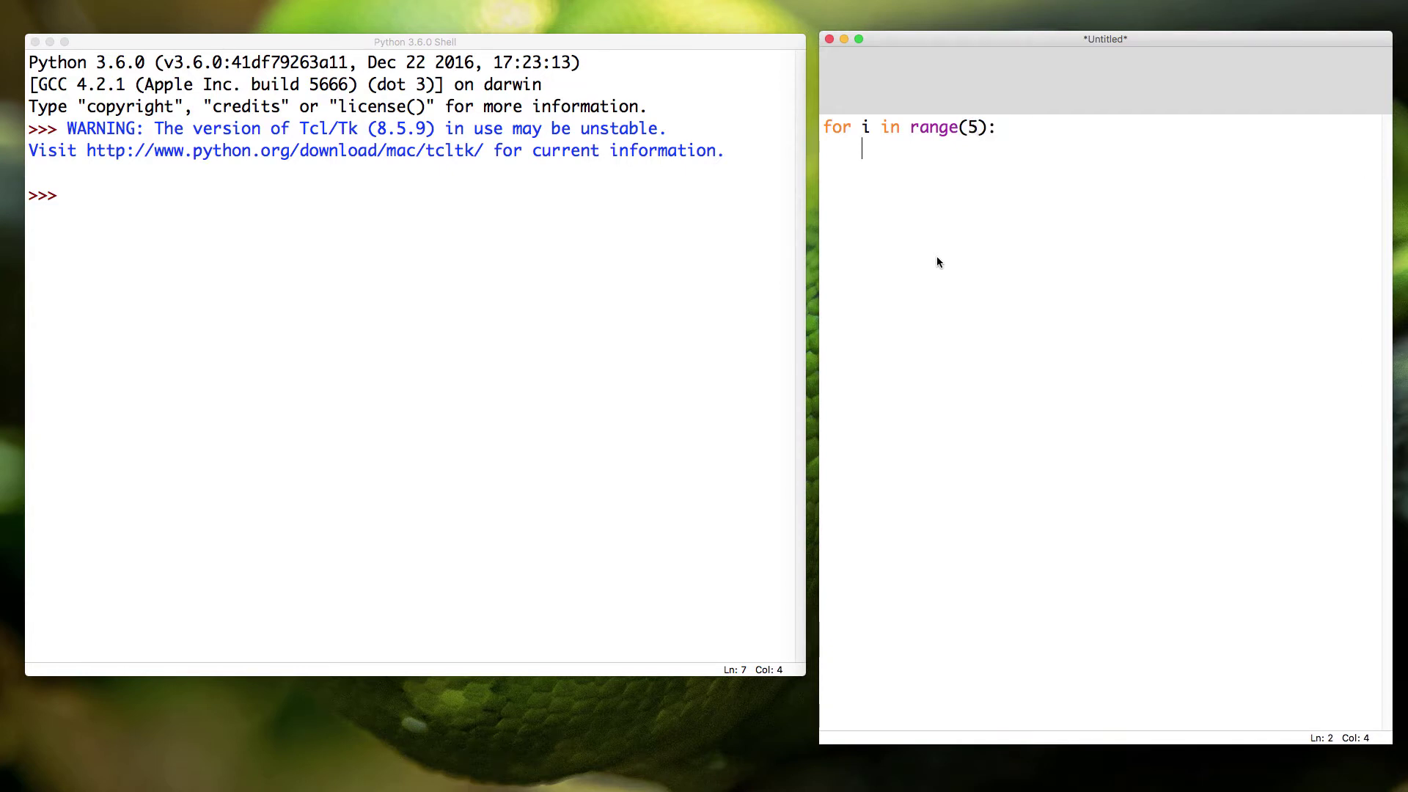
{"action": "type", "text": "print("}
{"action": "type", "text": "i"}
Complete print(i), then highlight 'for', 'i' and 'range' to explain the loop header
{"action": "key", "text": "Right"}
{"action": "left_click_drag", "start_coordinate": [854, 127], "coordinate": [823, 127]}
{"action": "key", "text": "Down"}
{"action": "key", "text": "End"}
{"action": "double_click", "coordinate": [864, 126]}
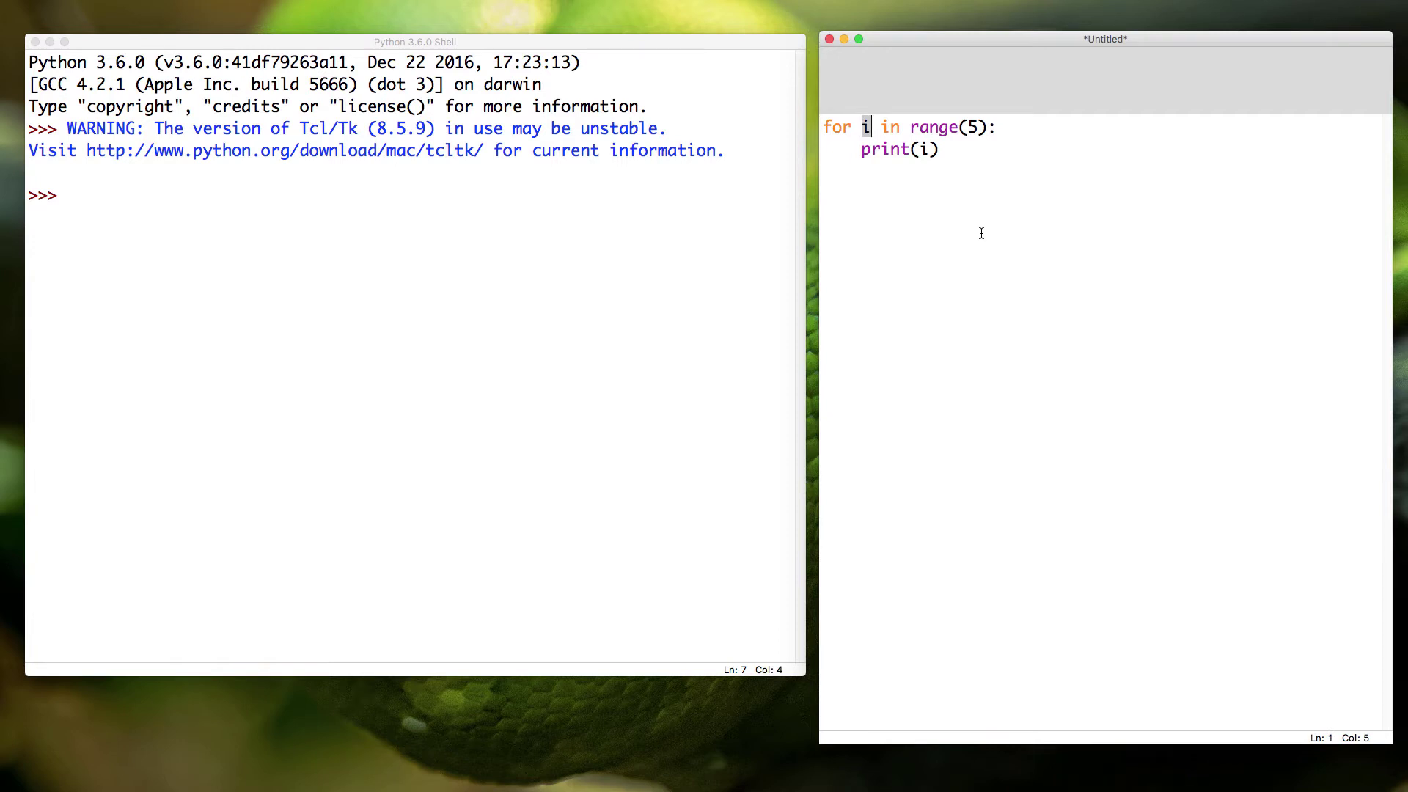
{"action": "left_click", "coordinate": [940, 149]}
{"action": "double_click", "coordinate": [933, 127]}
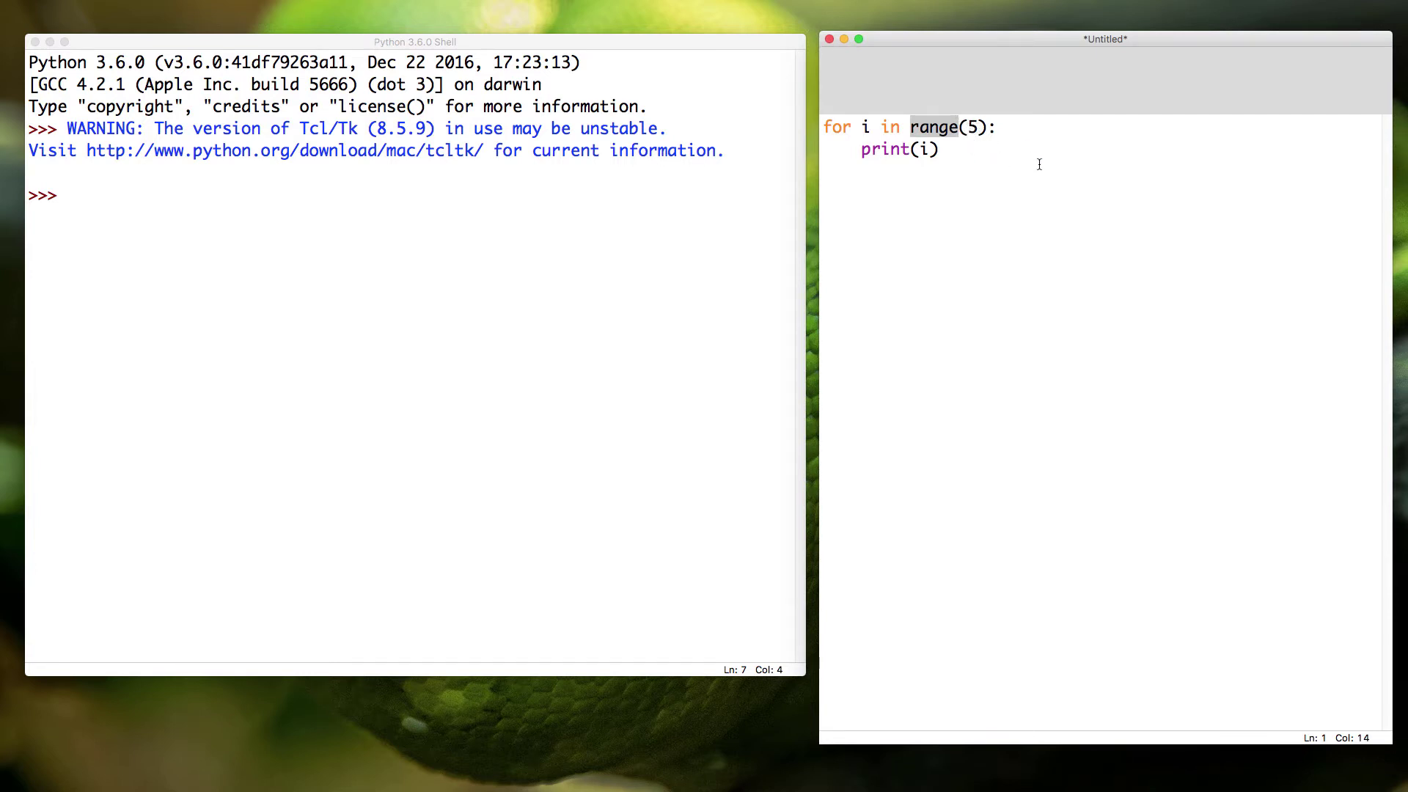
{"action": "left_click", "coordinate": [955, 126]}
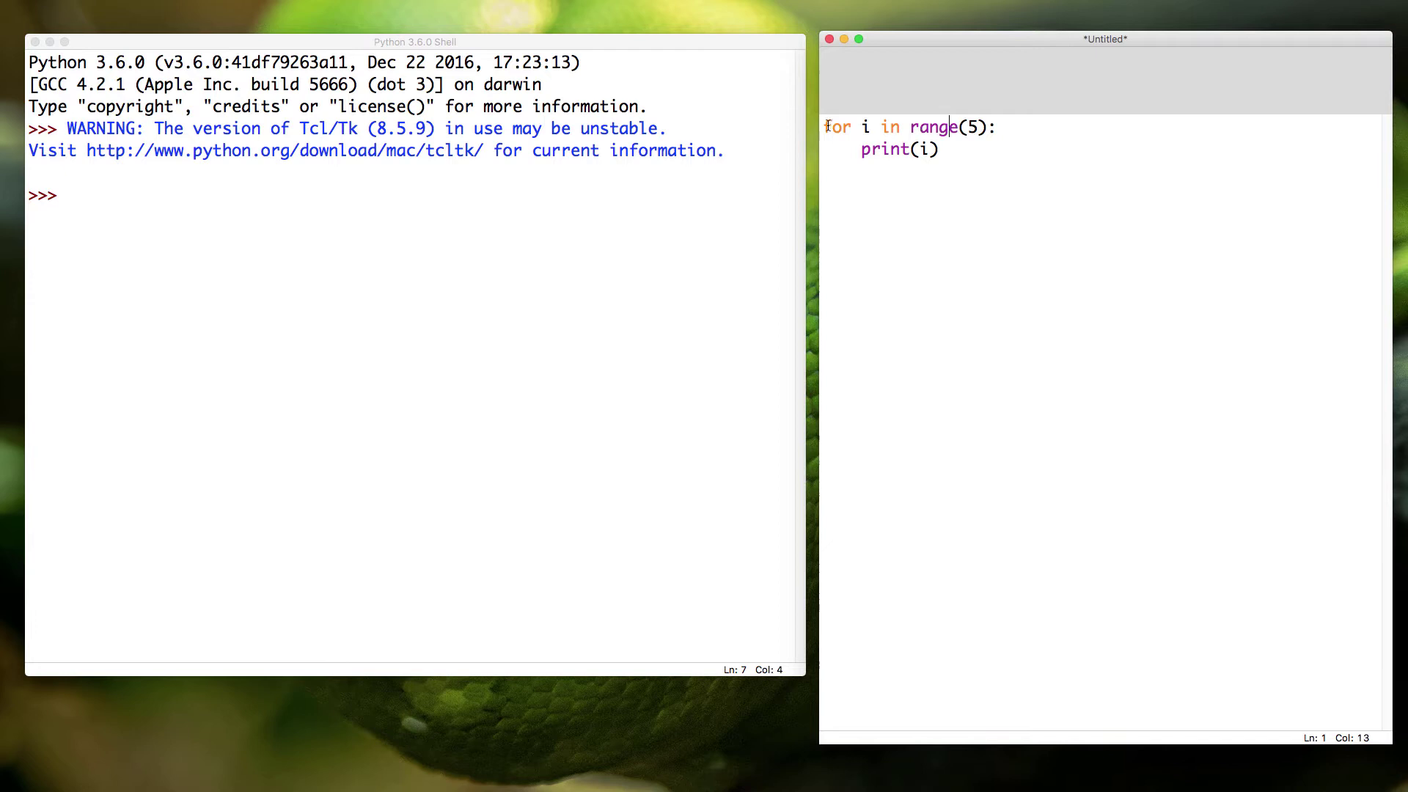
Highlight the whole loop, range(5) and both i's, then add blank lines below print(i)
{"action": "left_click_drag", "start_coordinate": [831, 126], "coordinate": [929, 153]}
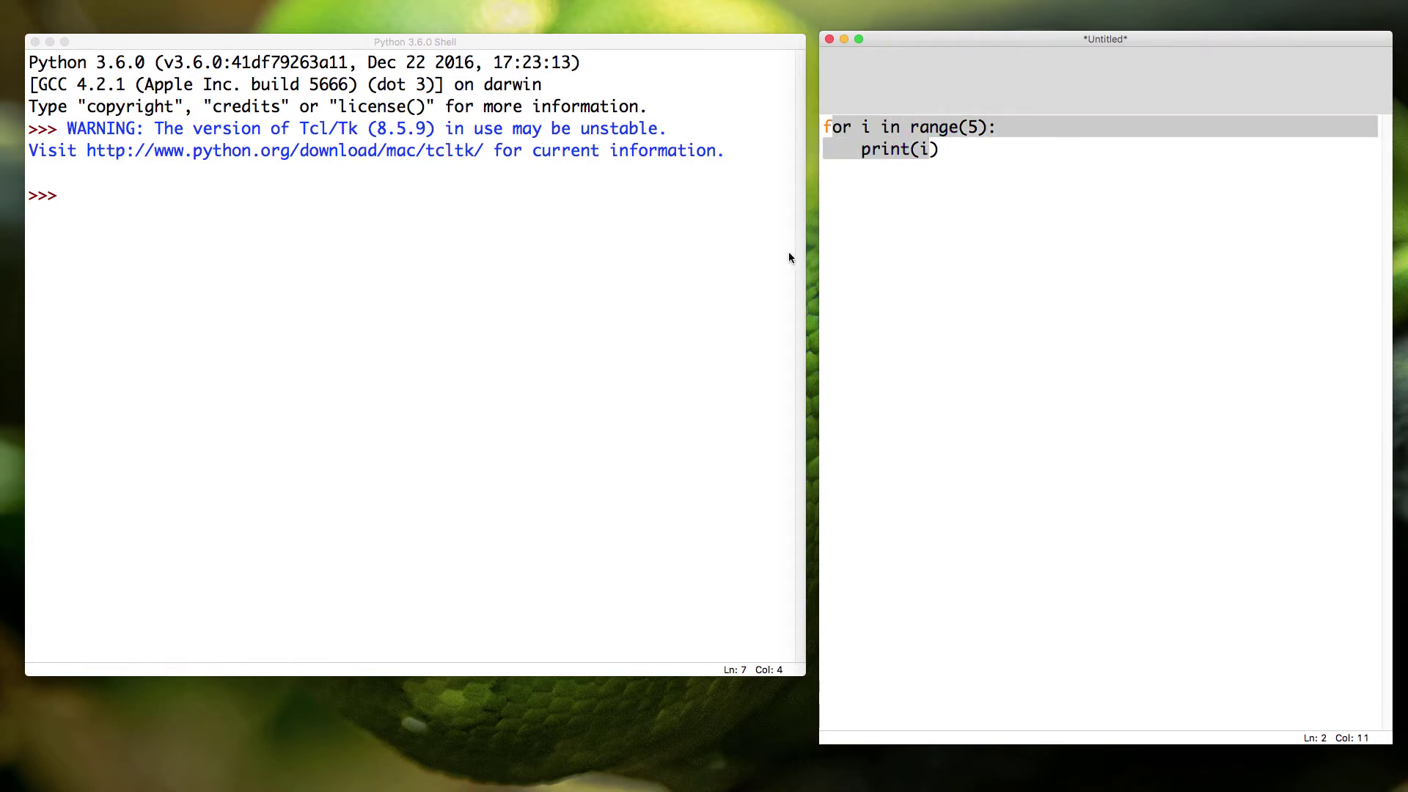
{"action": "left_click", "coordinate": [954, 160]}
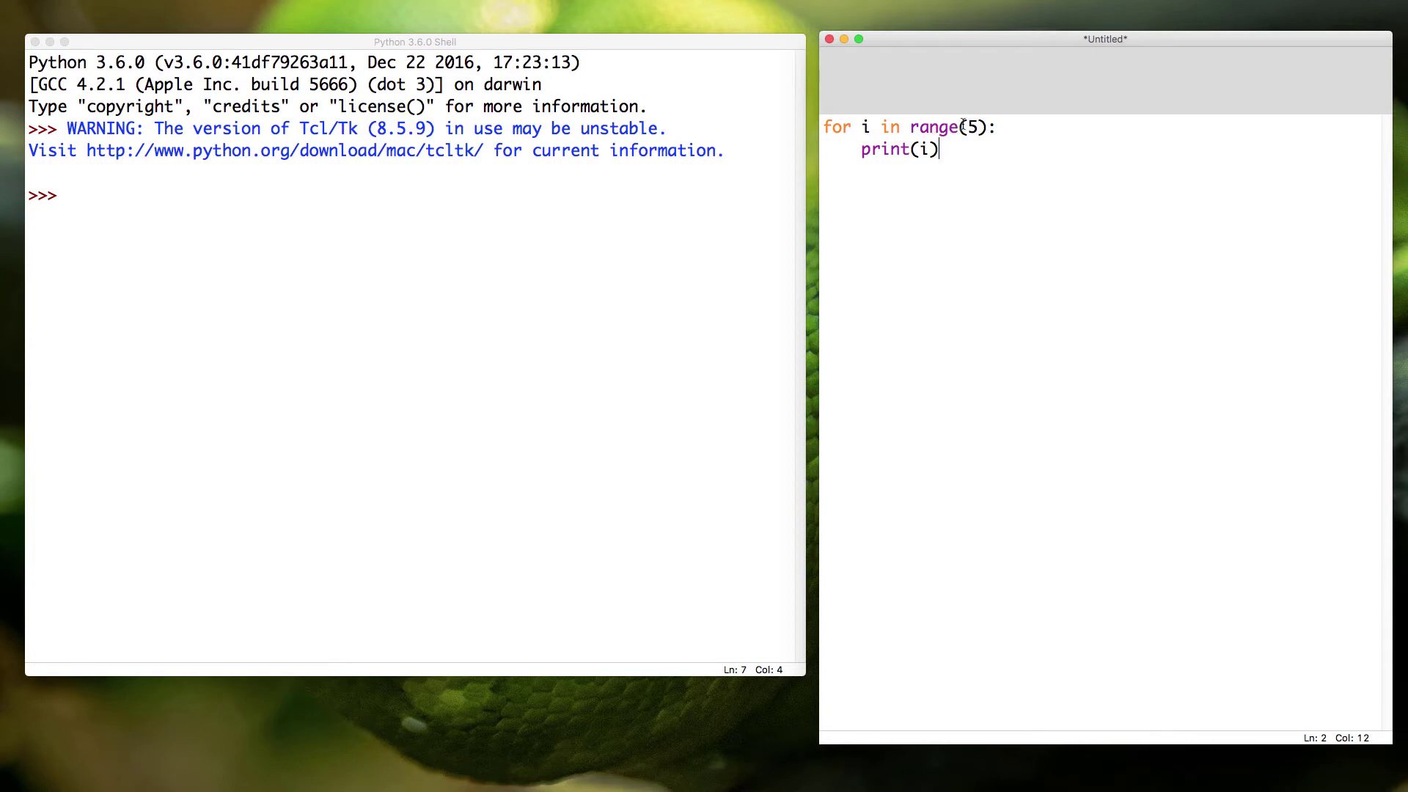
{"action": "left_click_drag", "start_coordinate": [909, 126], "coordinate": [987, 128]}
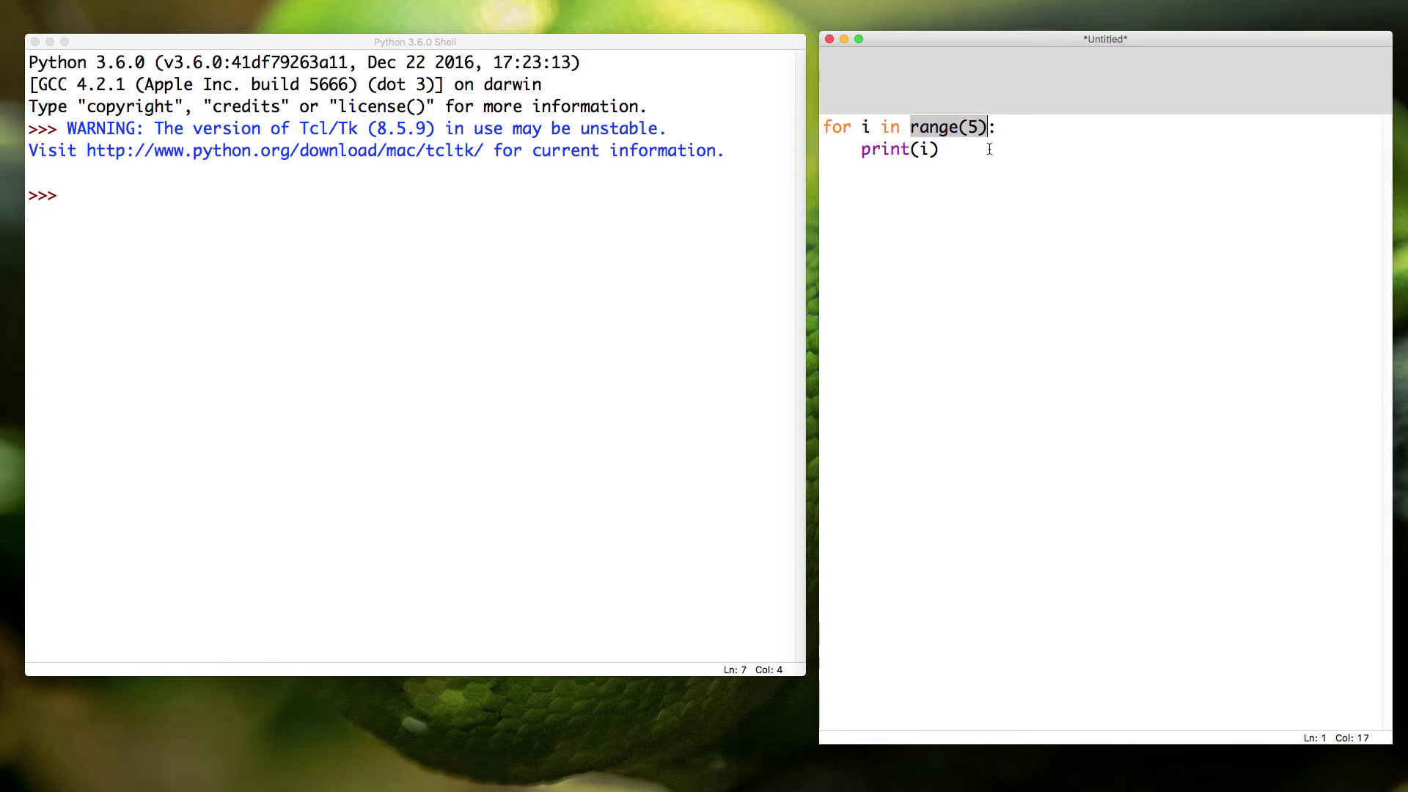
{"action": "double_click", "coordinate": [866, 128]}
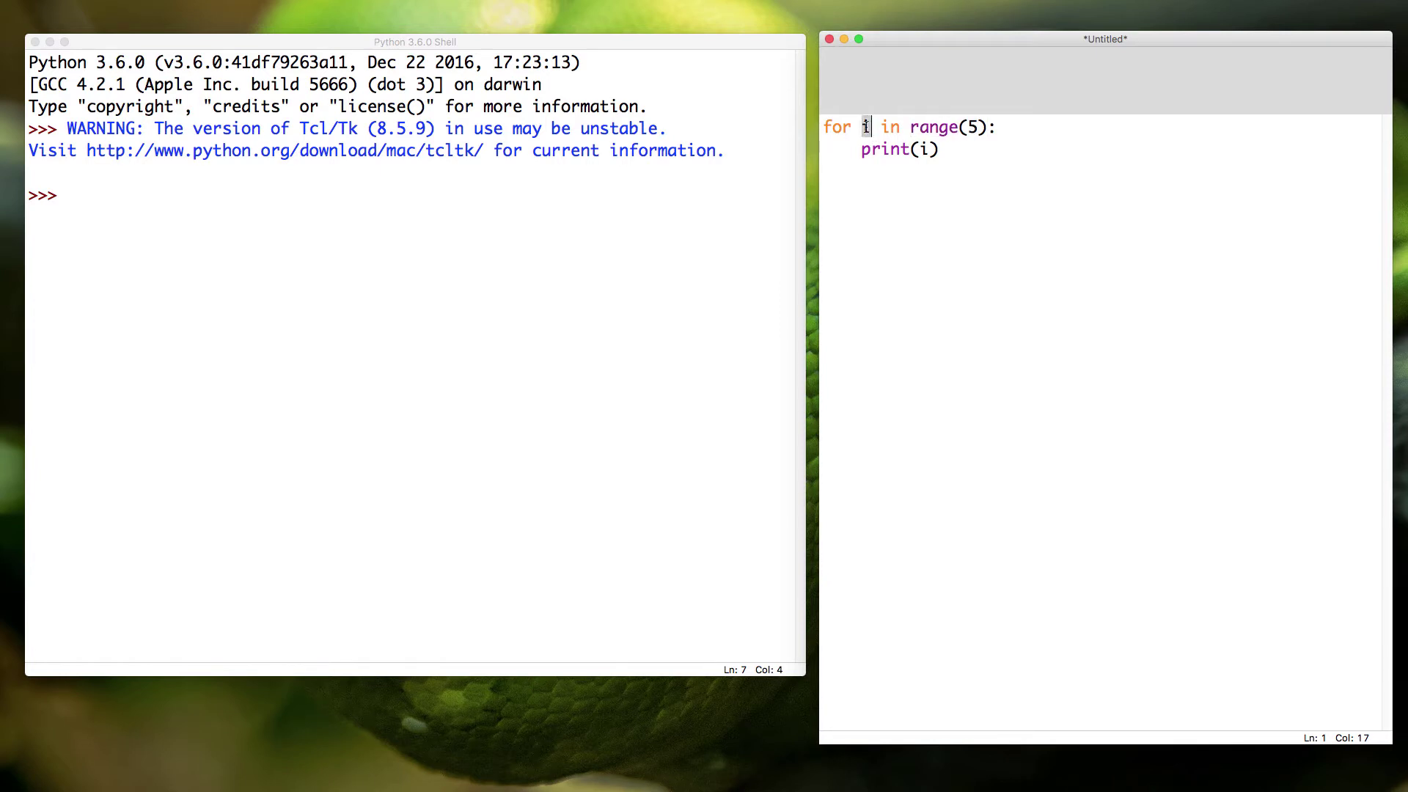
{"action": "double_click", "coordinate": [927, 150]}
{"action": "left_click", "coordinate": [957, 150]}
{"action": "key", "text": "Return"}
Save the script to the Desktop as loops-and-range.py
{"action": "key", "text": "super+s"}
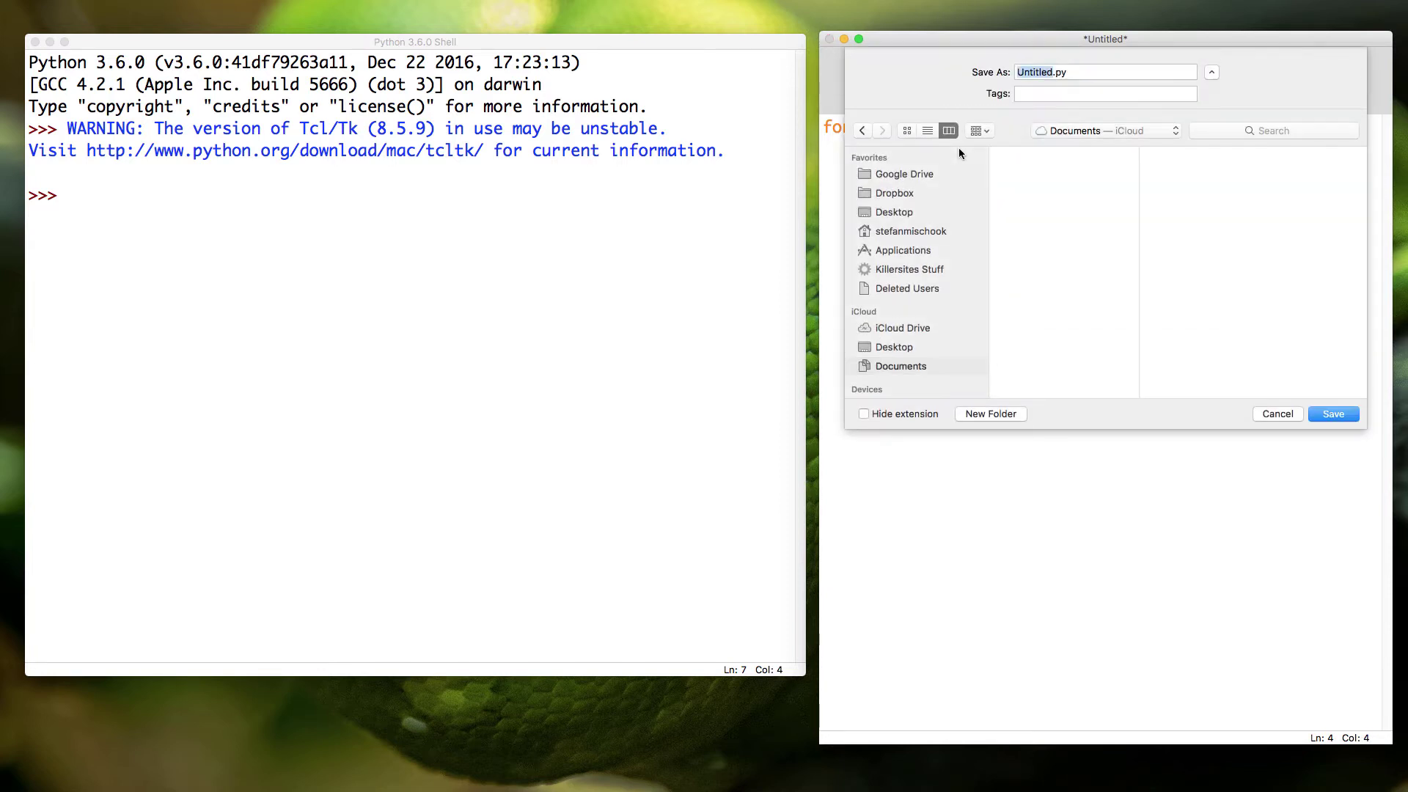
{"action": "left_click", "coordinate": [925, 216]}
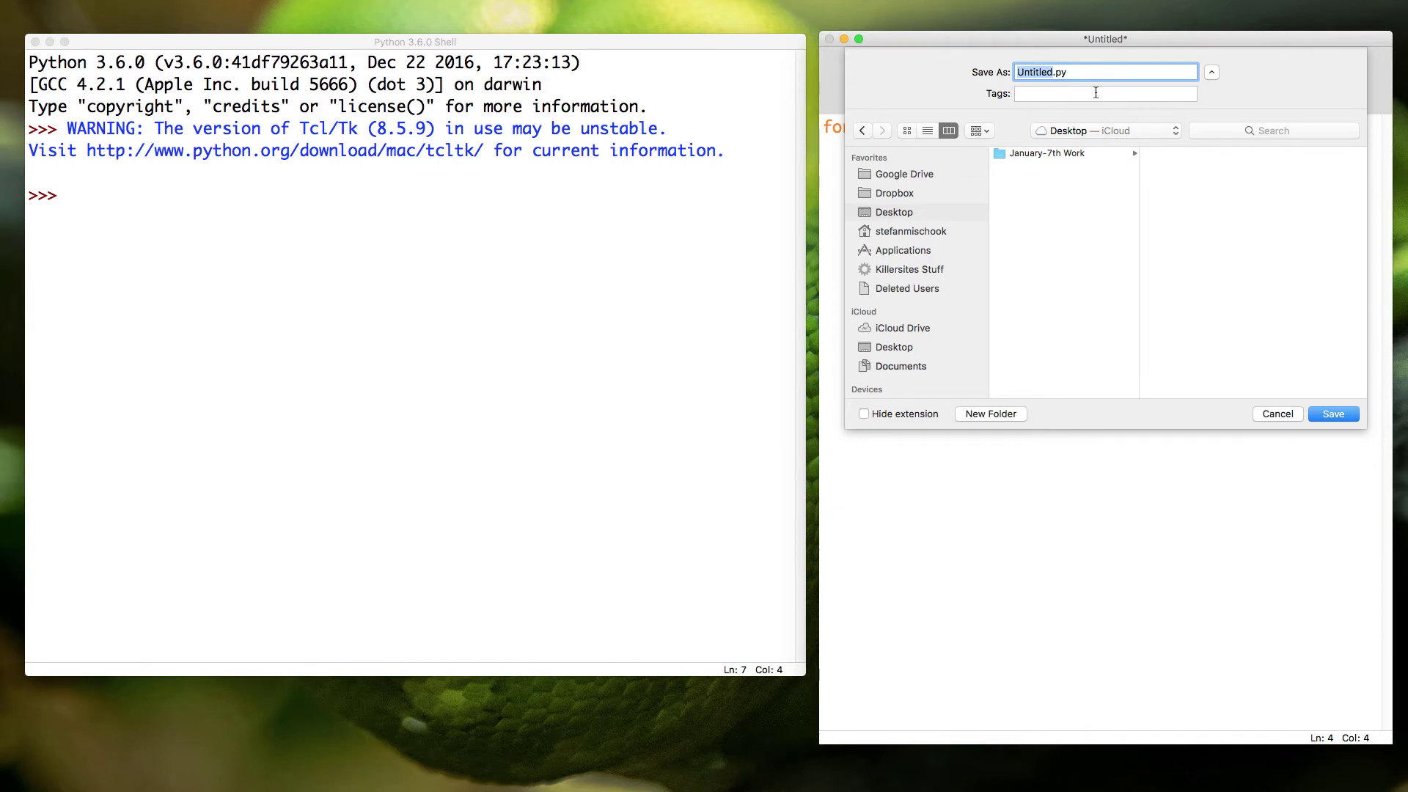
{"action": "type", "text": "loops"}
{"action": "type", "text": "-and"}
{"action": "type", "text": "-ranges"}
{"action": "key", "text": "Return"}
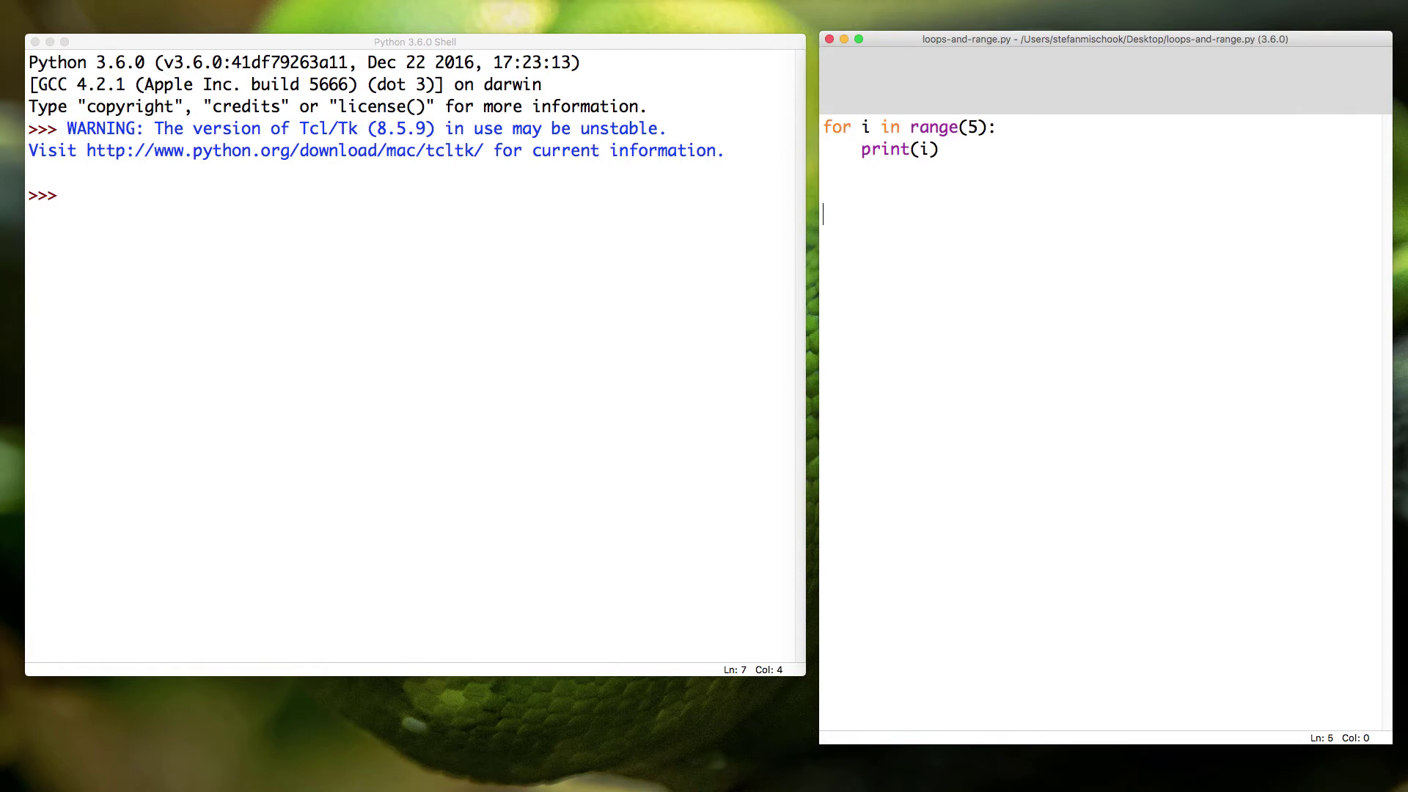
Run loops-and-range.py with F5 and bring the 0–4 shell output forward
{"action": "key", "text": "Up"}
{"action": "key", "text": "Up"}
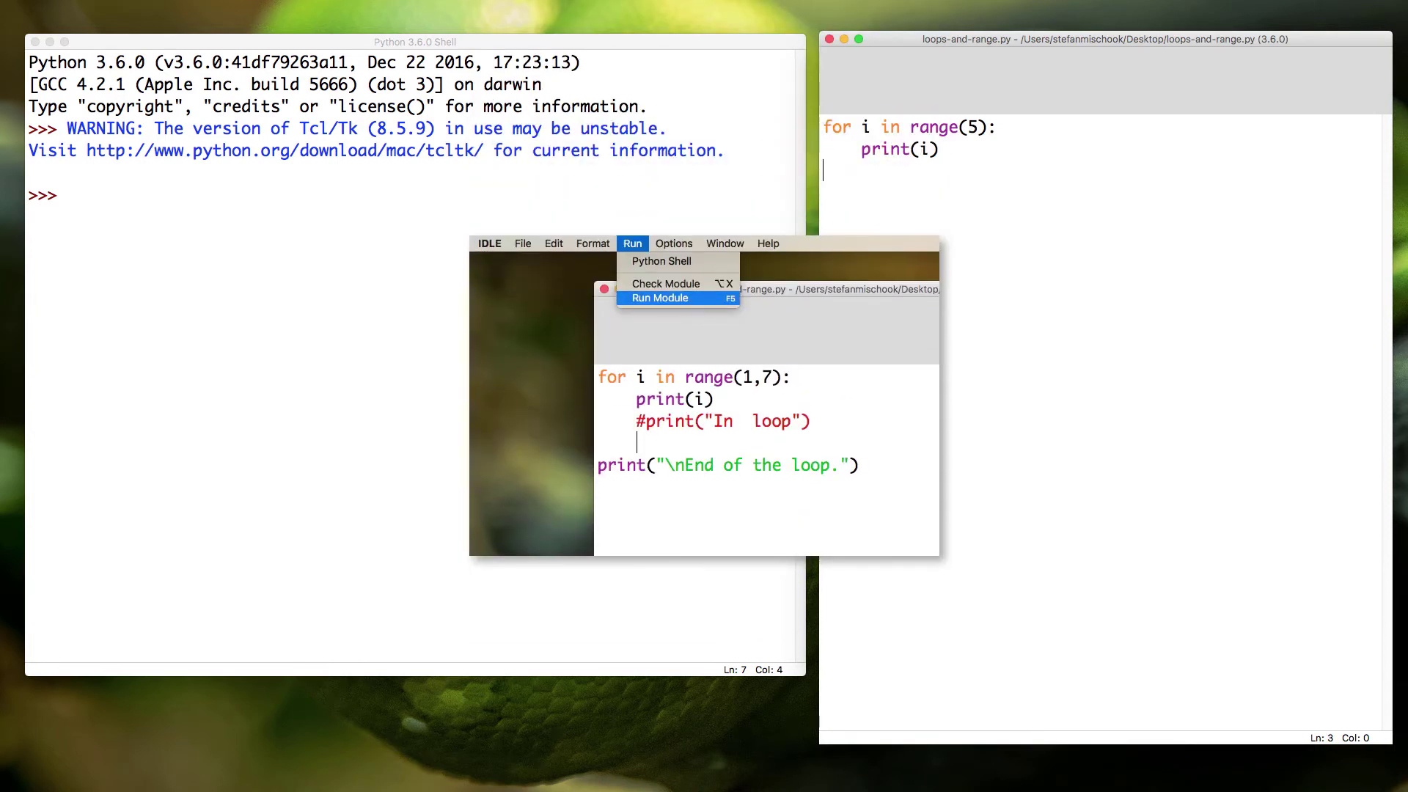
{"action": "key", "text": "F5"}
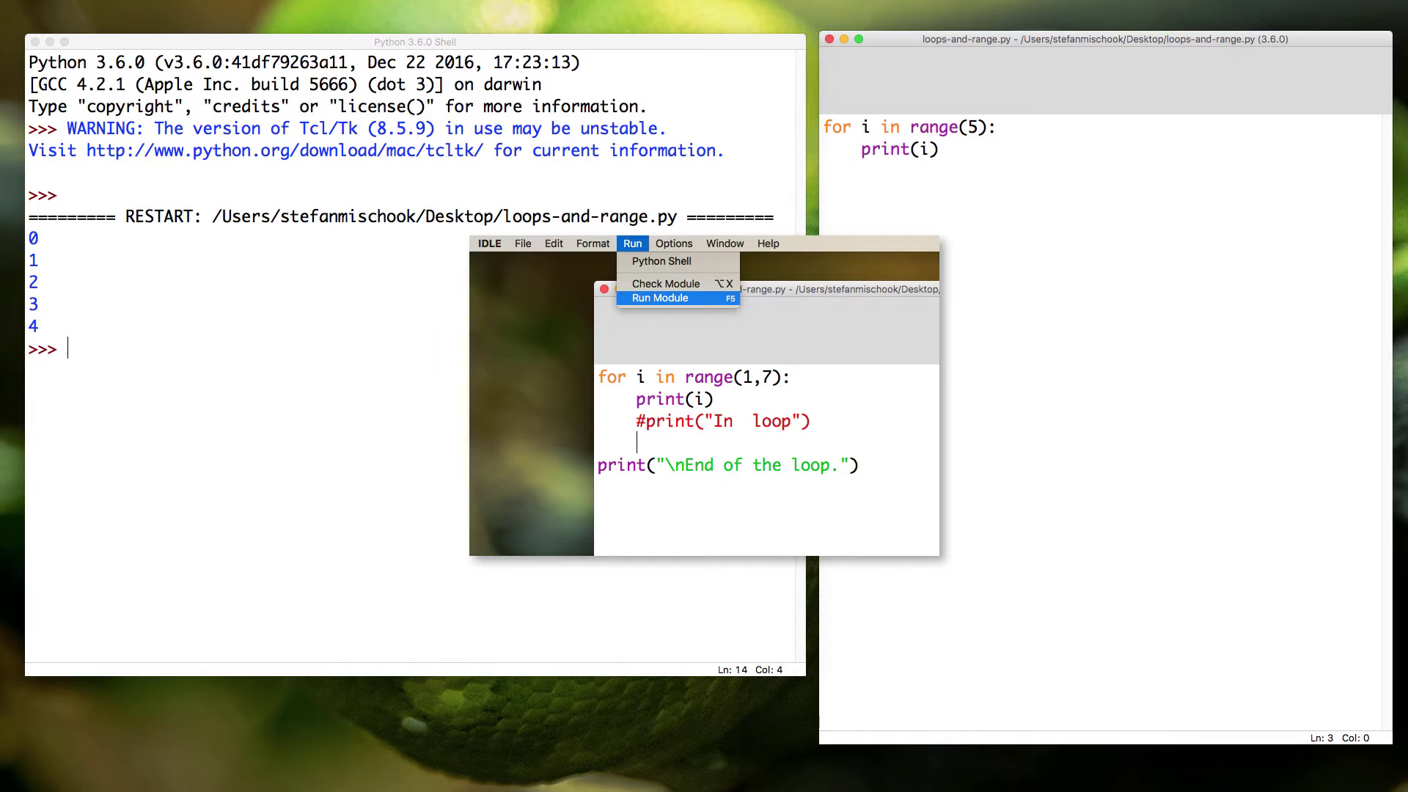
{"action": "left_click", "coordinate": [40, 261]}
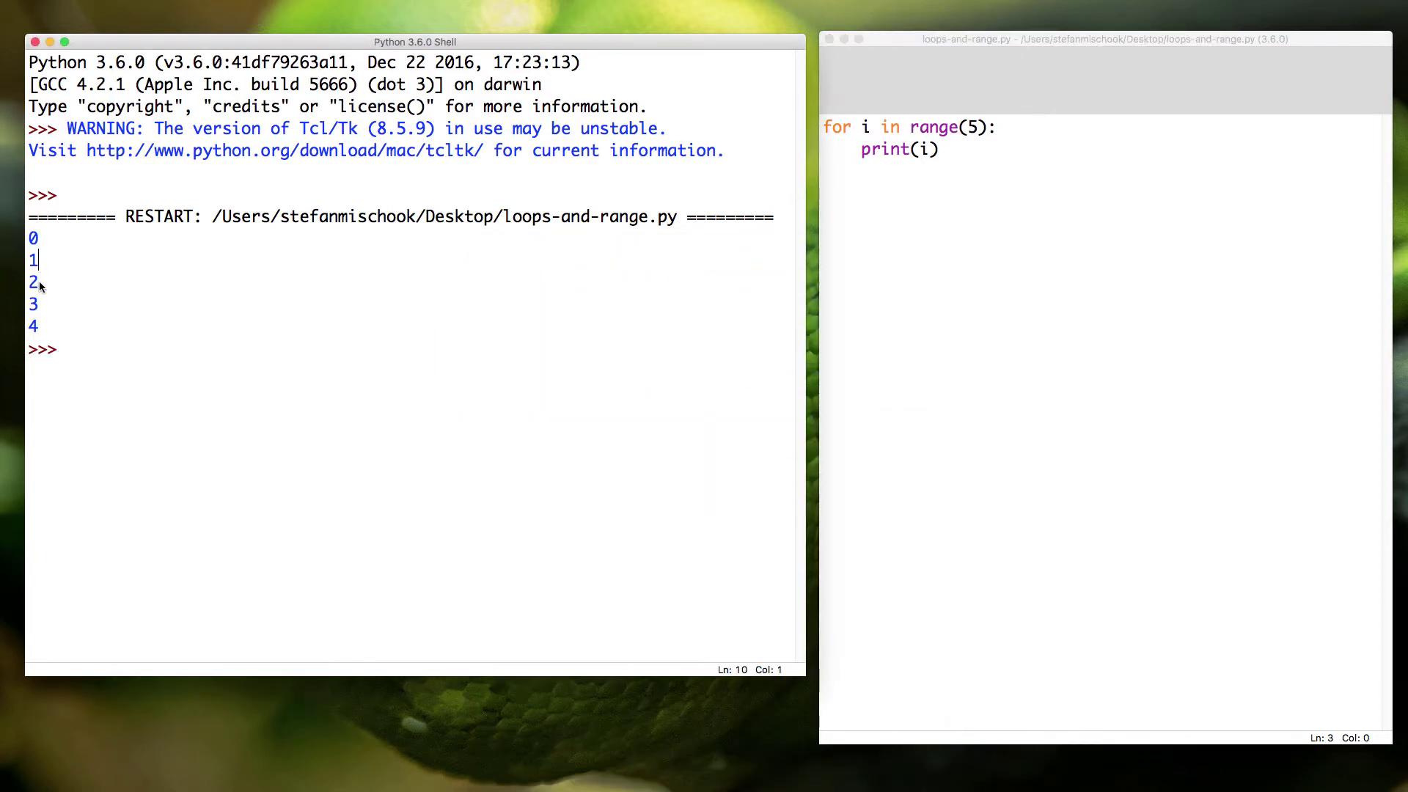
Change range(5) to range(10), save, and rerun the script
{"action": "left_click", "coordinate": [977, 129]}
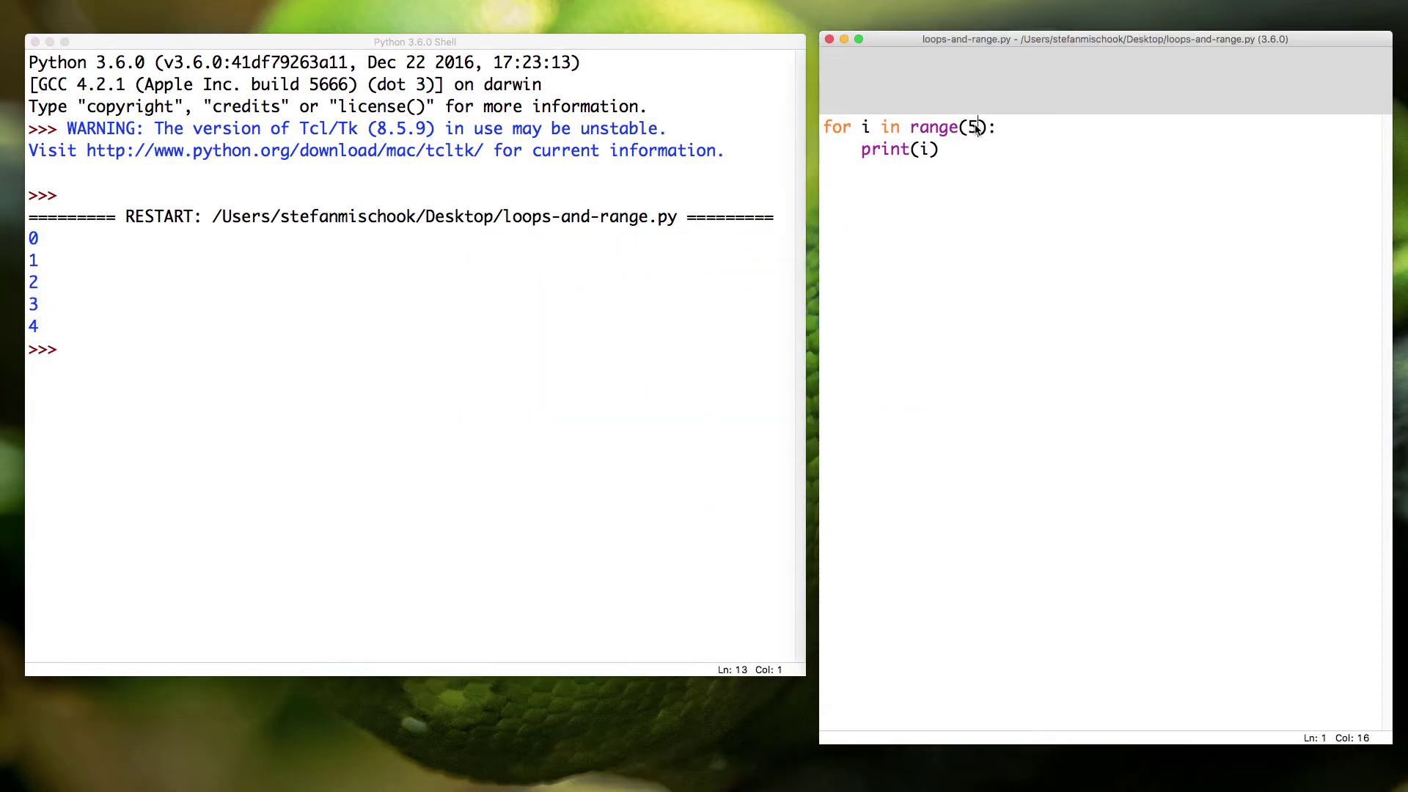
{"action": "left_click_drag", "start_coordinate": [980, 128], "coordinate": [970, 128]}
{"action": "type", "text": "10"}
{"action": "key", "text": "super+s"}
{"action": "key", "text": "F5"}
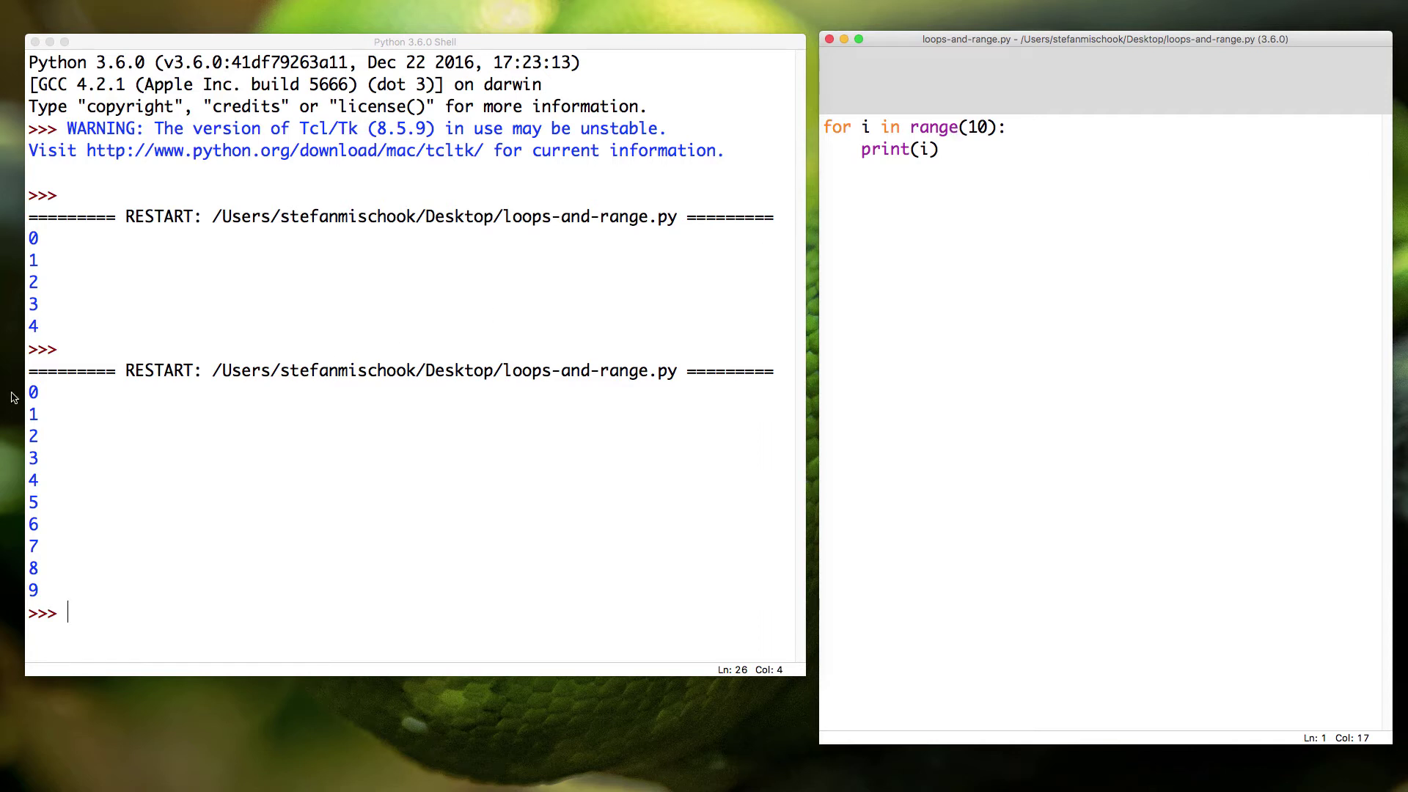
Highlight the printed numbers 0–9 in the shell, then range(10) in the editor
{"action": "left_click", "coordinate": [34, 392]}
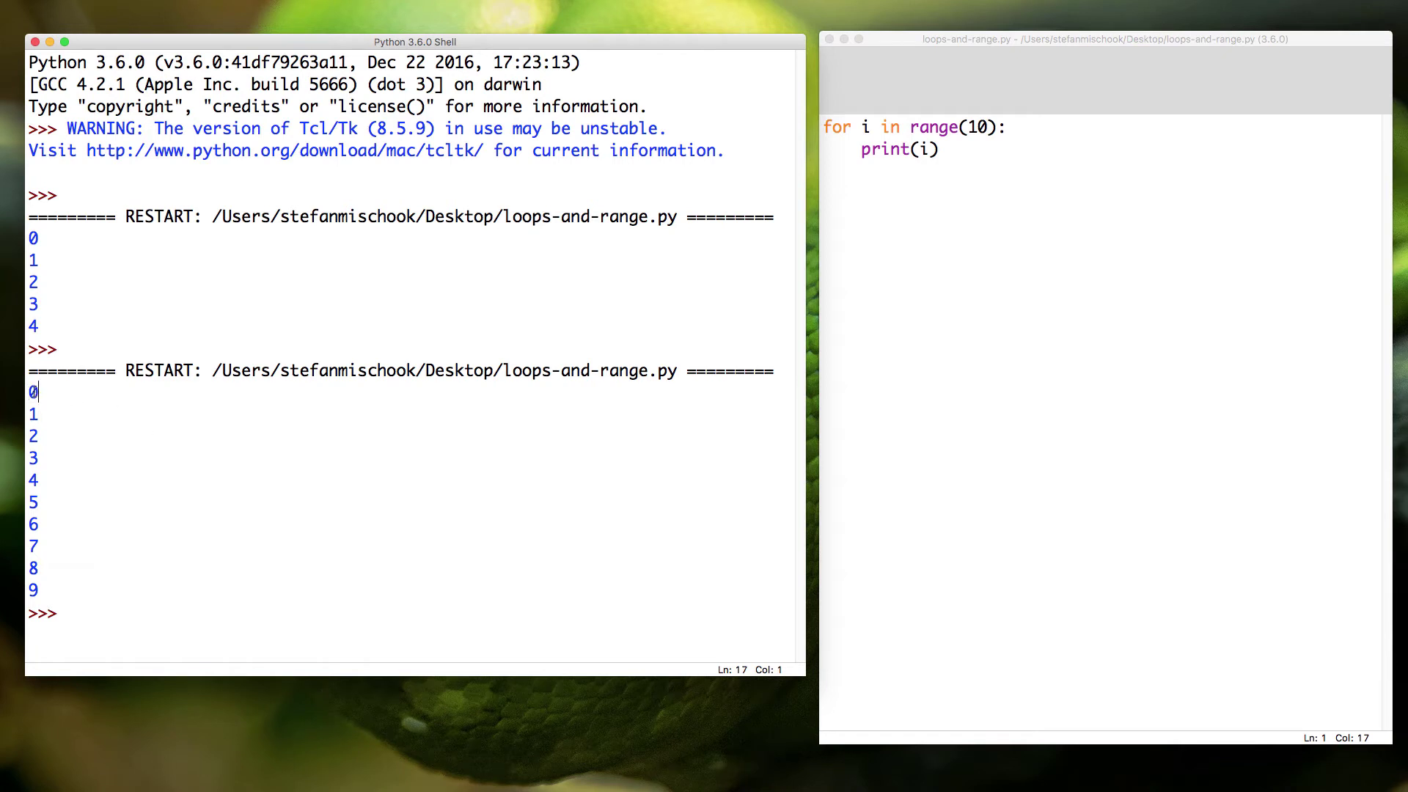
{"action": "left_click", "coordinate": [32, 414]}
{"action": "left_click", "coordinate": [33, 590]}
{"action": "left_click_drag", "start_coordinate": [33, 594], "coordinate": [9, 385]}
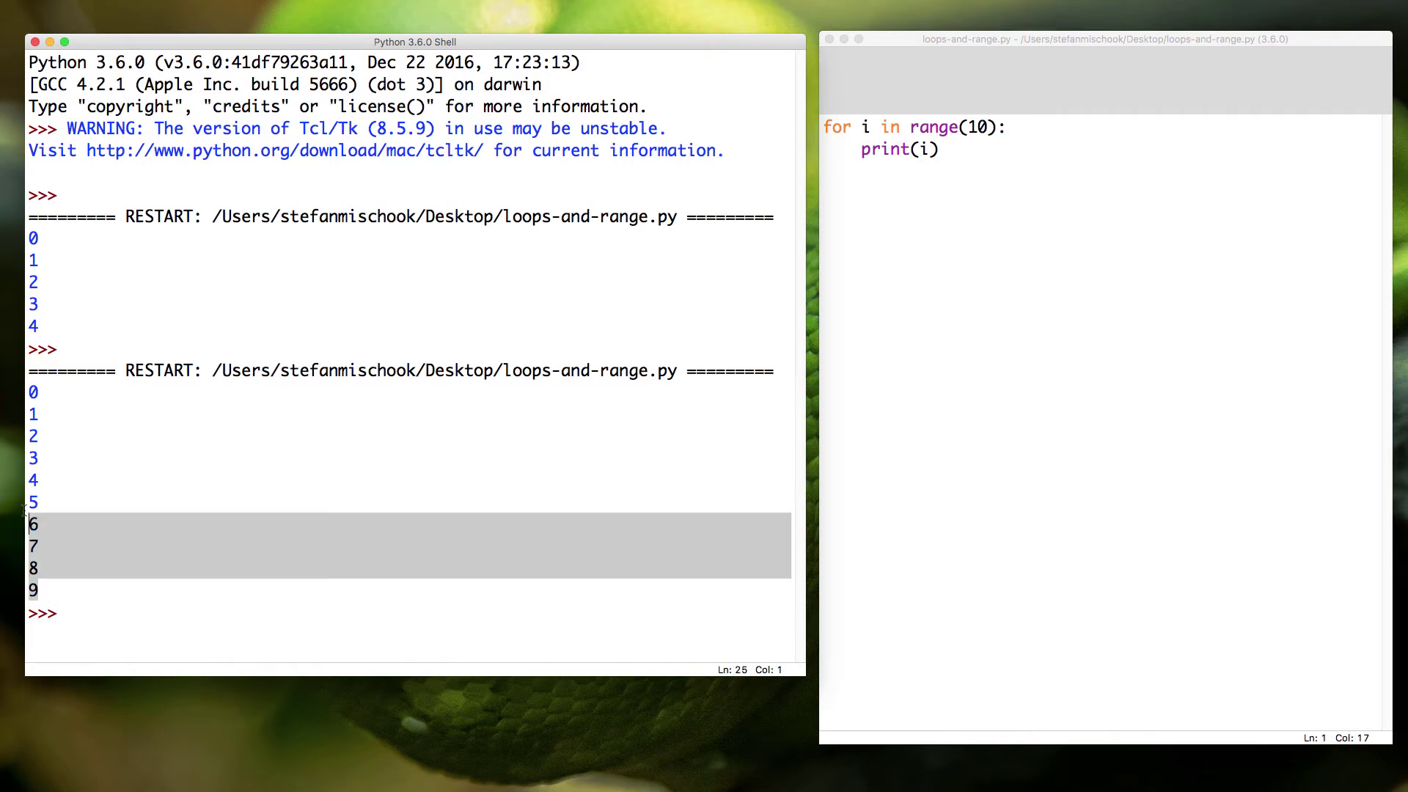
{"action": "left_click", "coordinate": [431, 603]}
{"action": "left_click", "coordinate": [949, 156]}
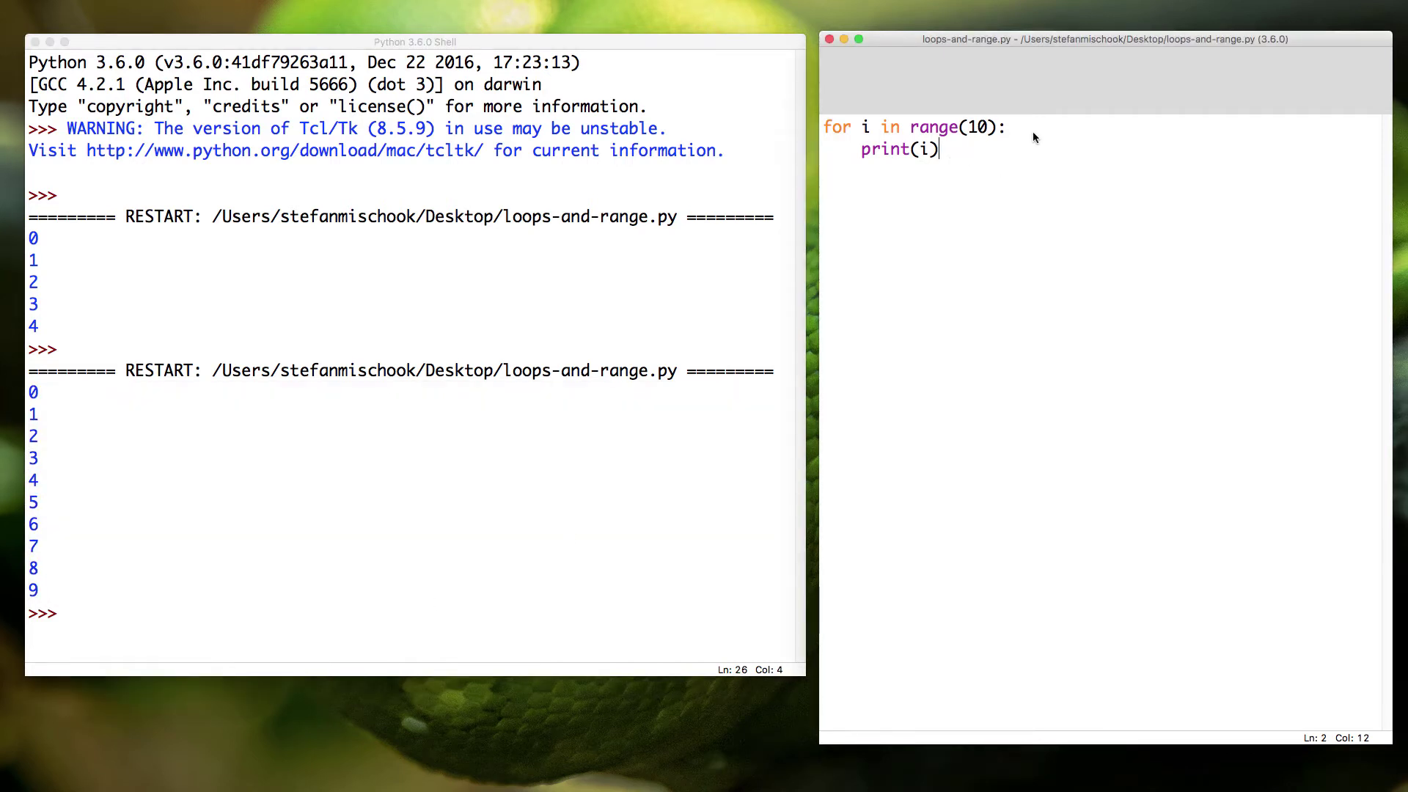
{"action": "left_click_drag", "start_coordinate": [1012, 128], "coordinate": [909, 127]}
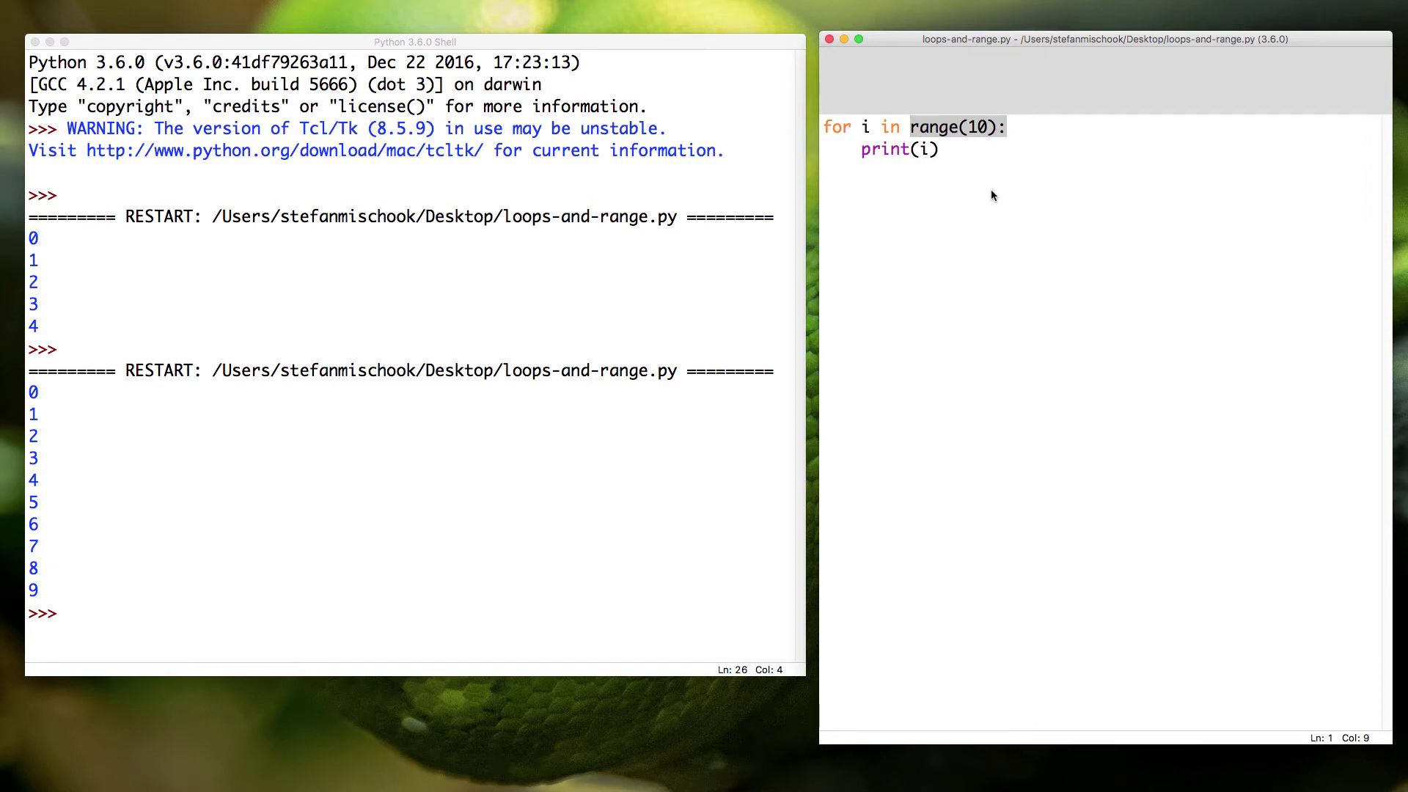
{"action": "left_click", "coordinate": [977, 158]}
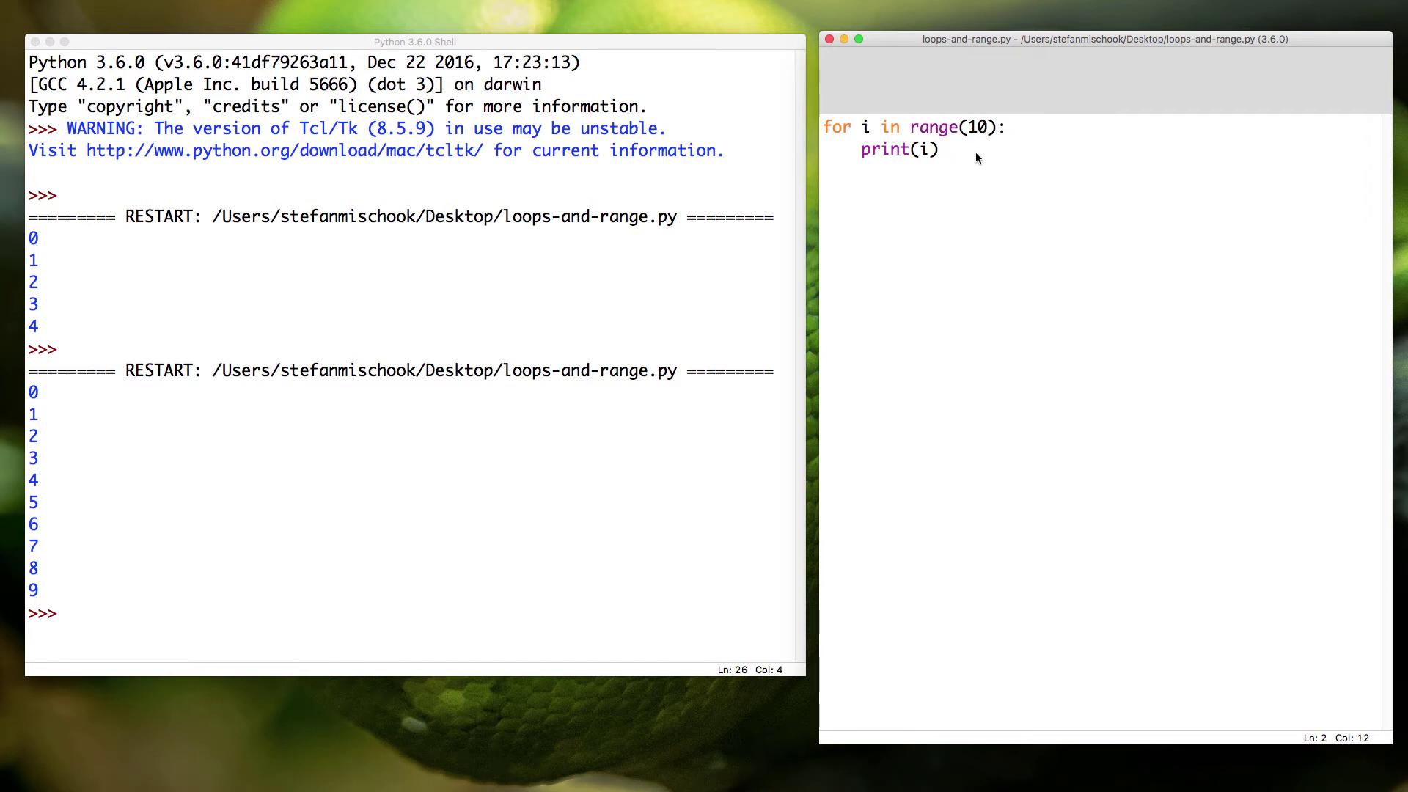
Add print("In loop") inside the loop after print(i), save, and rerun
{"action": "key", "text": "Return"}
{"action": "key", "text": "Return"}
{"action": "key", "text": "Return"}
{"action": "key", "text": "BackSpace"}
{"action": "key", "text": "Right"}
{"action": "key", "text": "Right"}
{"action": "key", "text": "Right"}
{"action": "left_click_drag", "start_coordinate": [966, 158], "coordinate": [822, 127]}
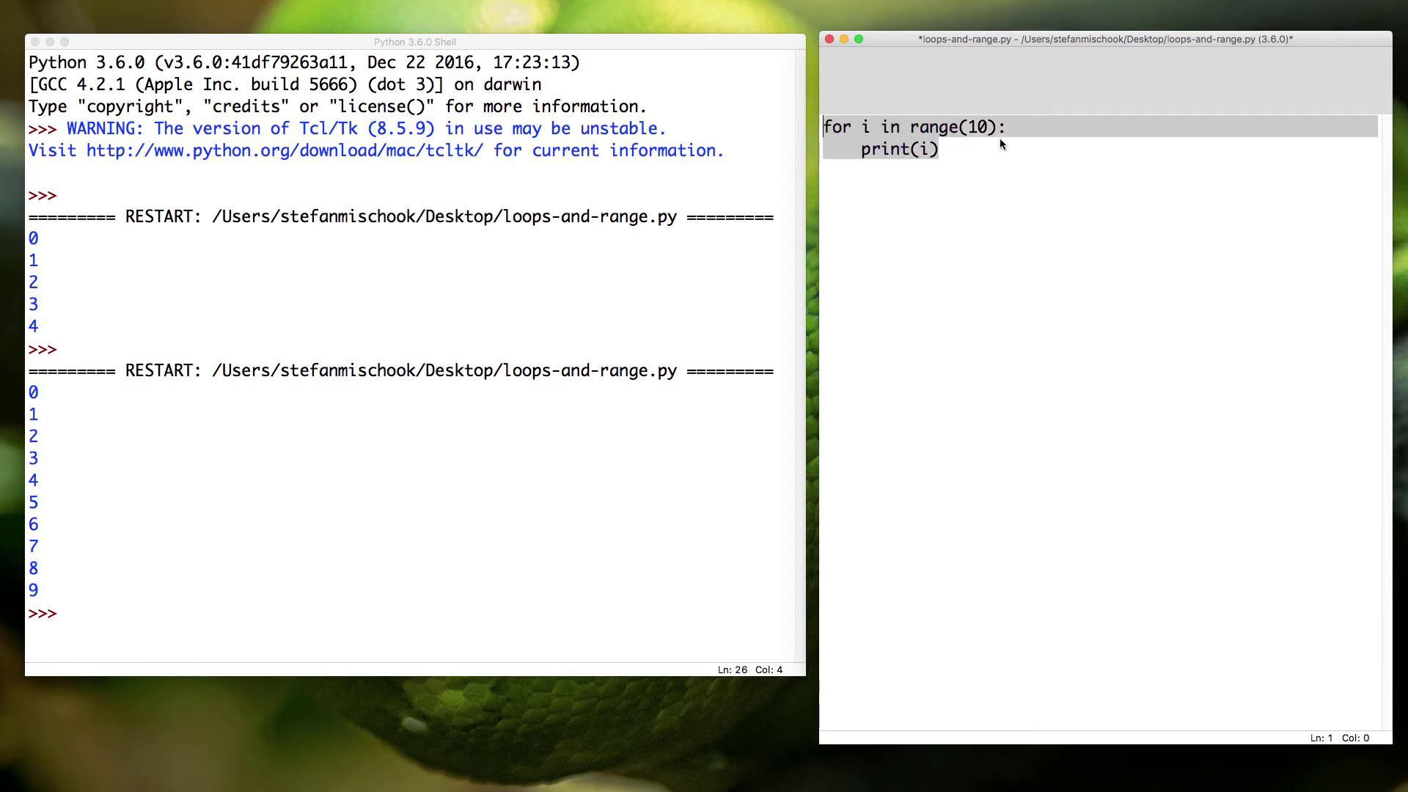
{"action": "left_click", "coordinate": [953, 155]}
{"action": "key", "text": "Return"}
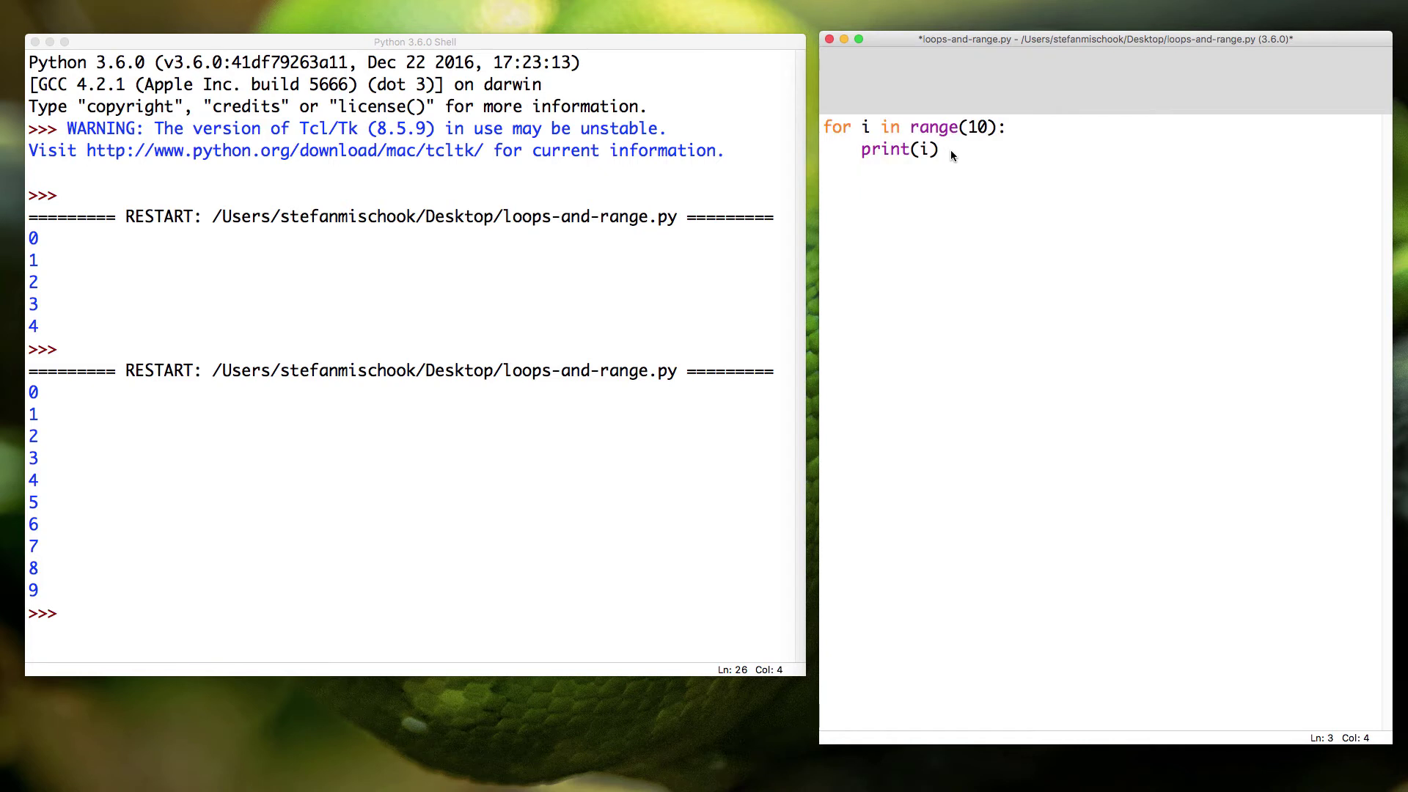
{"action": "type", "text": "print"}
{"action": "type", "text": "()"}
{"action": "type", "text": "\"\""}
{"action": "type", "text": "In loop"}
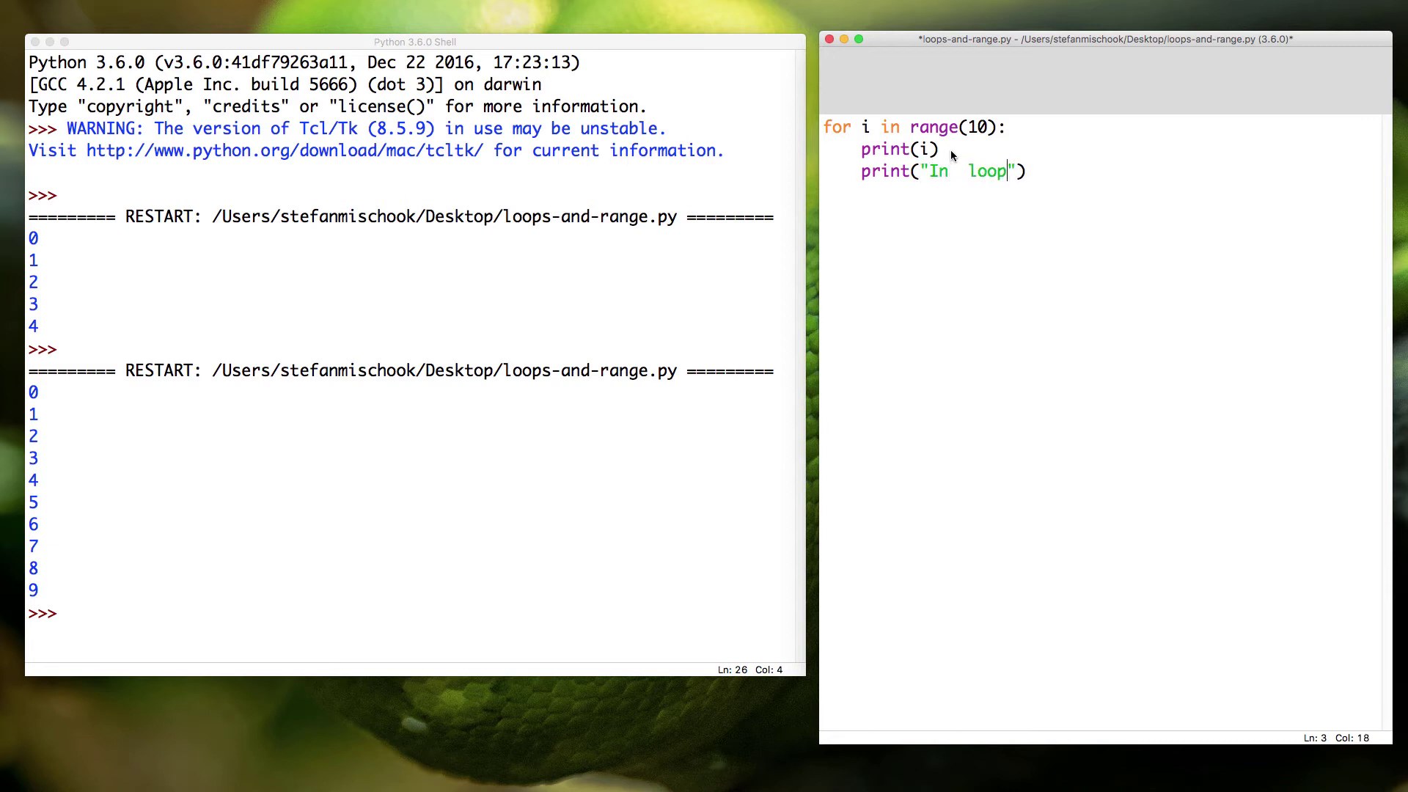
{"action": "key", "text": "super+s"}
{"action": "key", "text": "F5"}
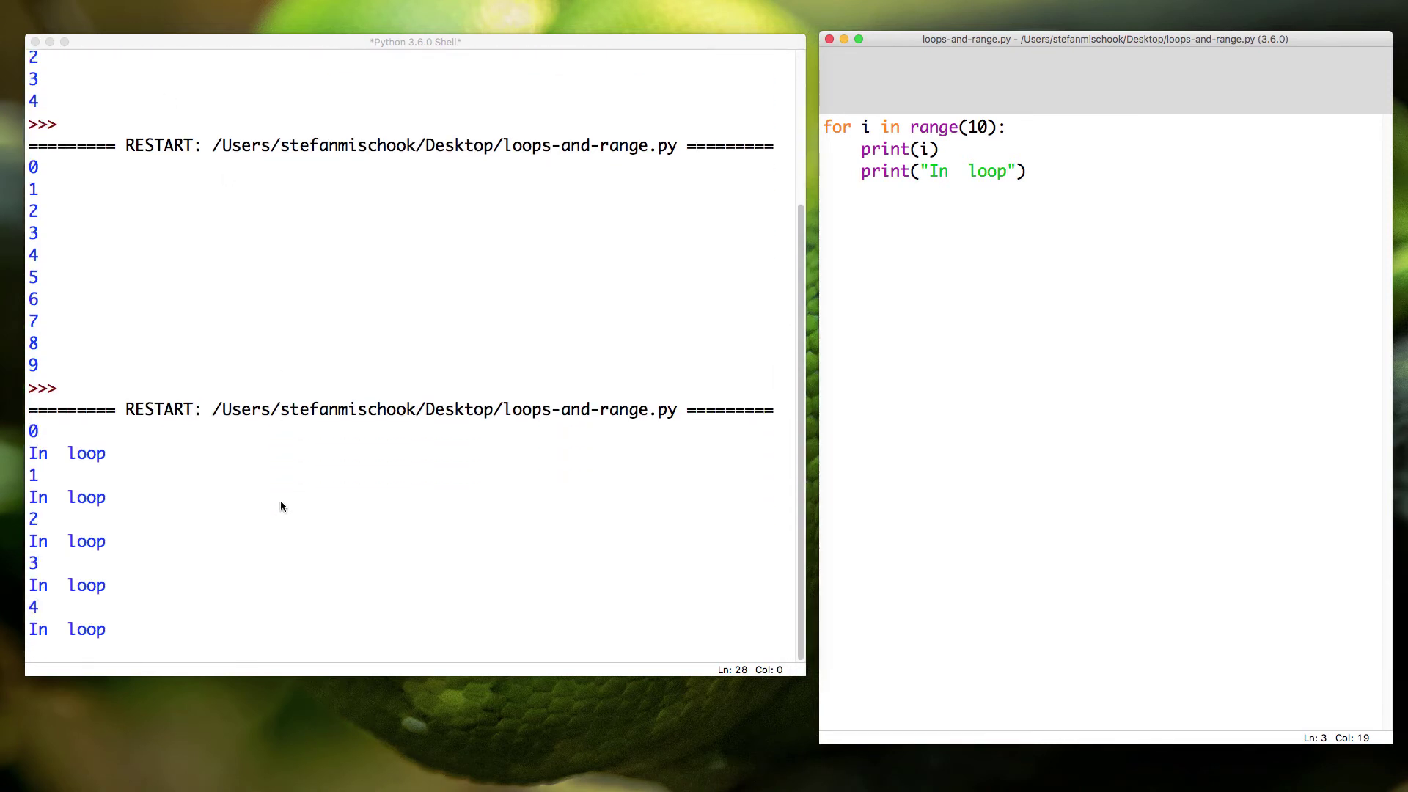
Add print("End of the loop.") after the loop, save, rerun, and mark its output line
{"action": "left_click", "coordinate": [1000, 193]}
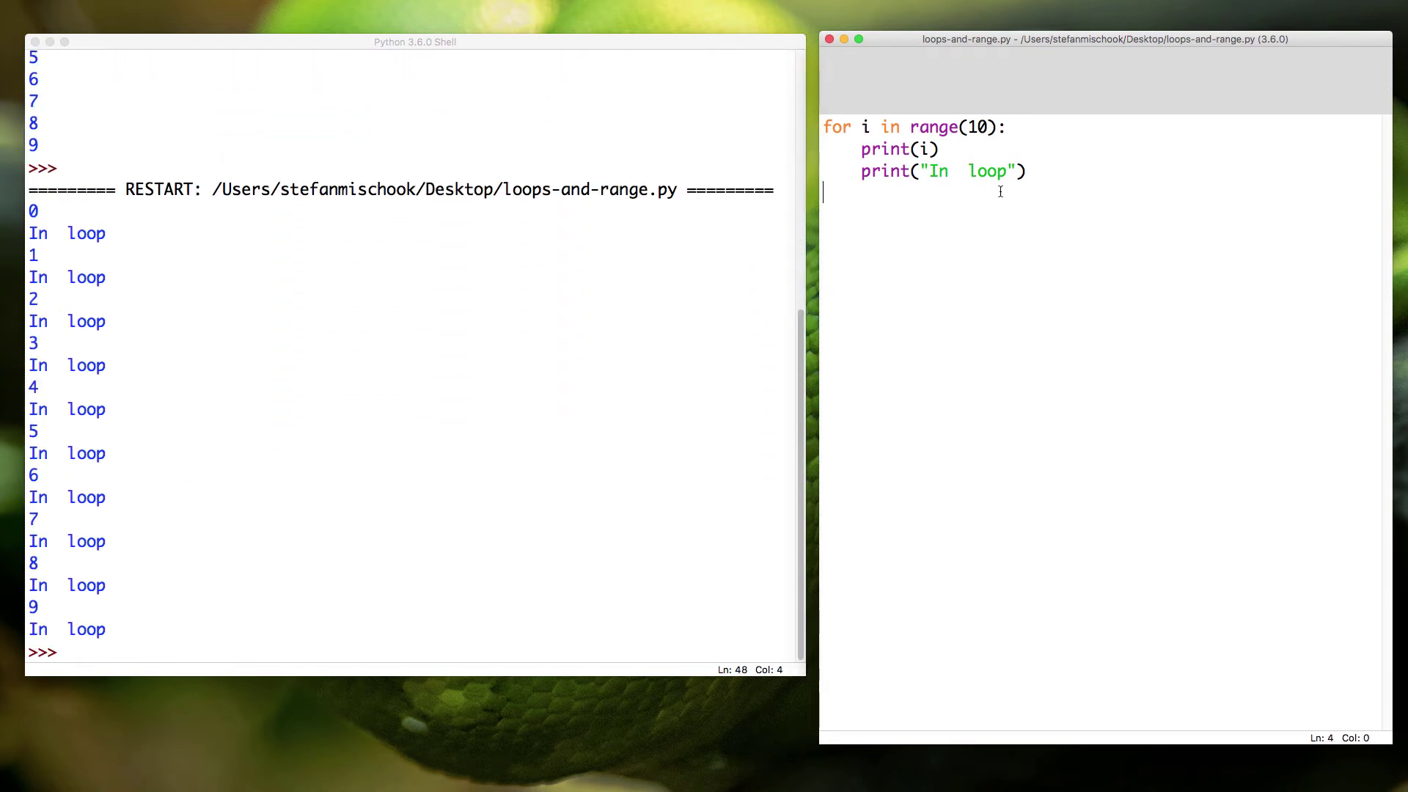
{"action": "type", "text": "print"}
{"action": "type", "text": "()"}
{"action": "type", "text": "\"\""}
{"action": "key", "text": "Left"}
{"action": "type", "text": "End of the loop."}
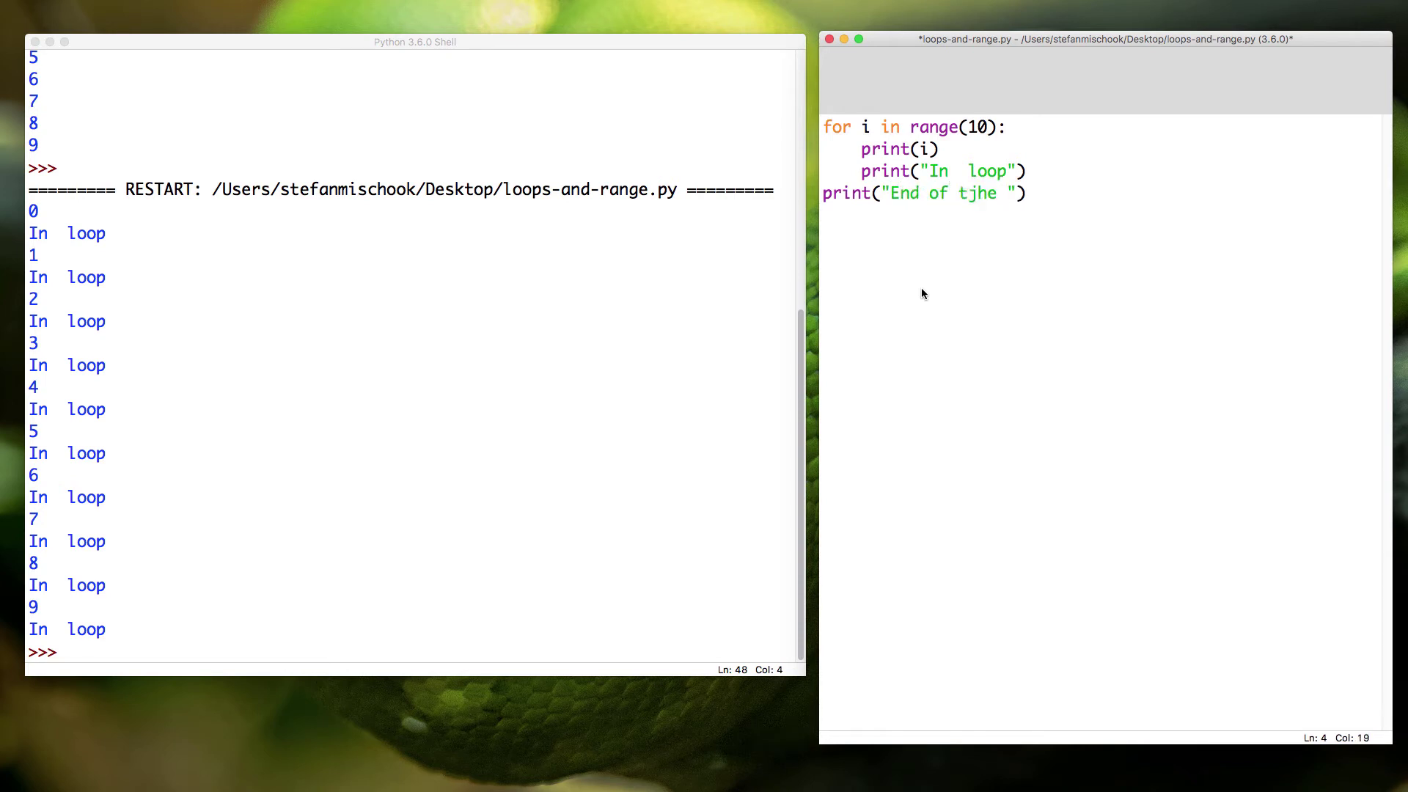
{"action": "type", "text": "loop."}
{"action": "key", "text": "super+s"}
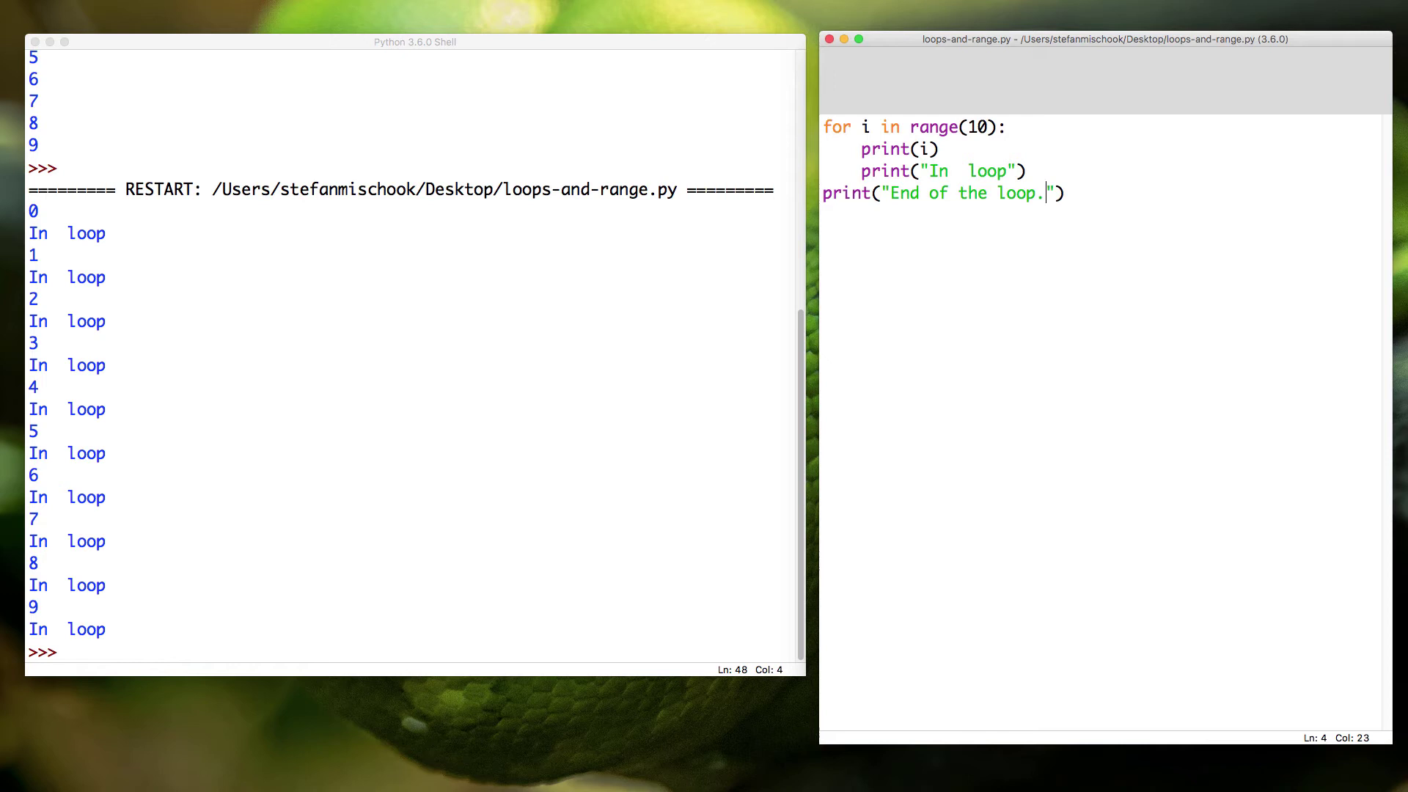
{"action": "key", "text": "F5"}
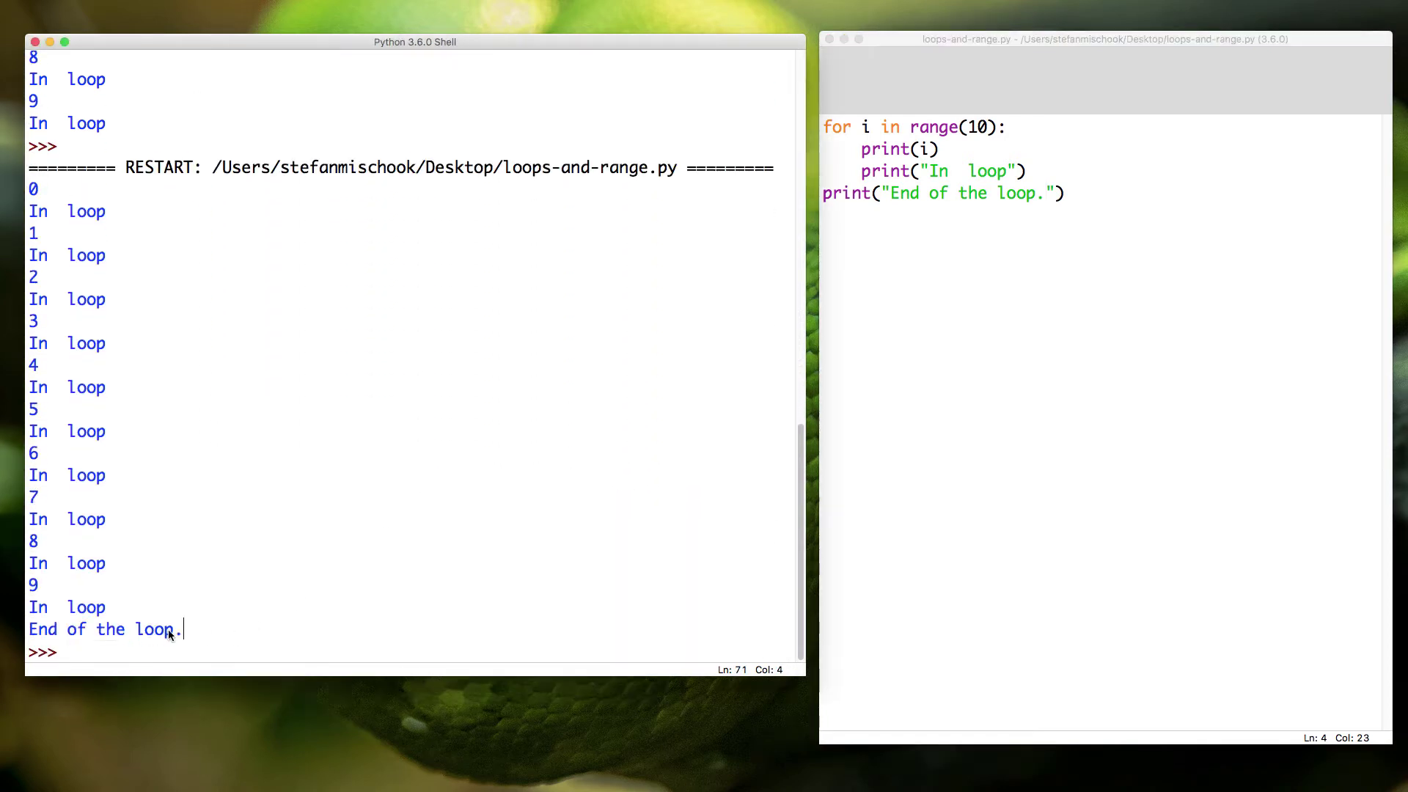
{"action": "left_click_drag", "start_coordinate": [185, 630], "coordinate": [27, 629]}
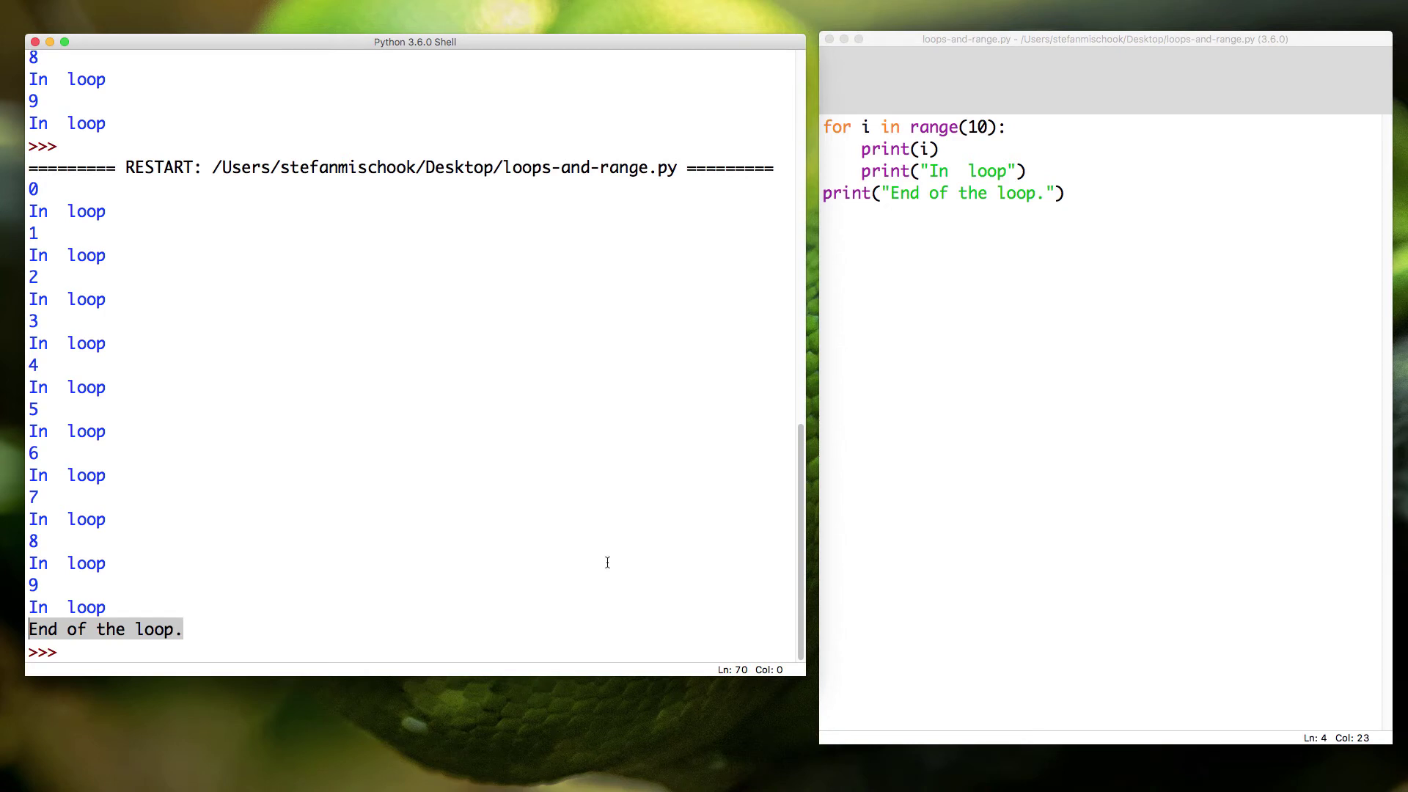
Indent the closing print into the loop, save, rerun, and mark the repeated output lines
{"action": "left_click", "coordinate": [825, 193]}
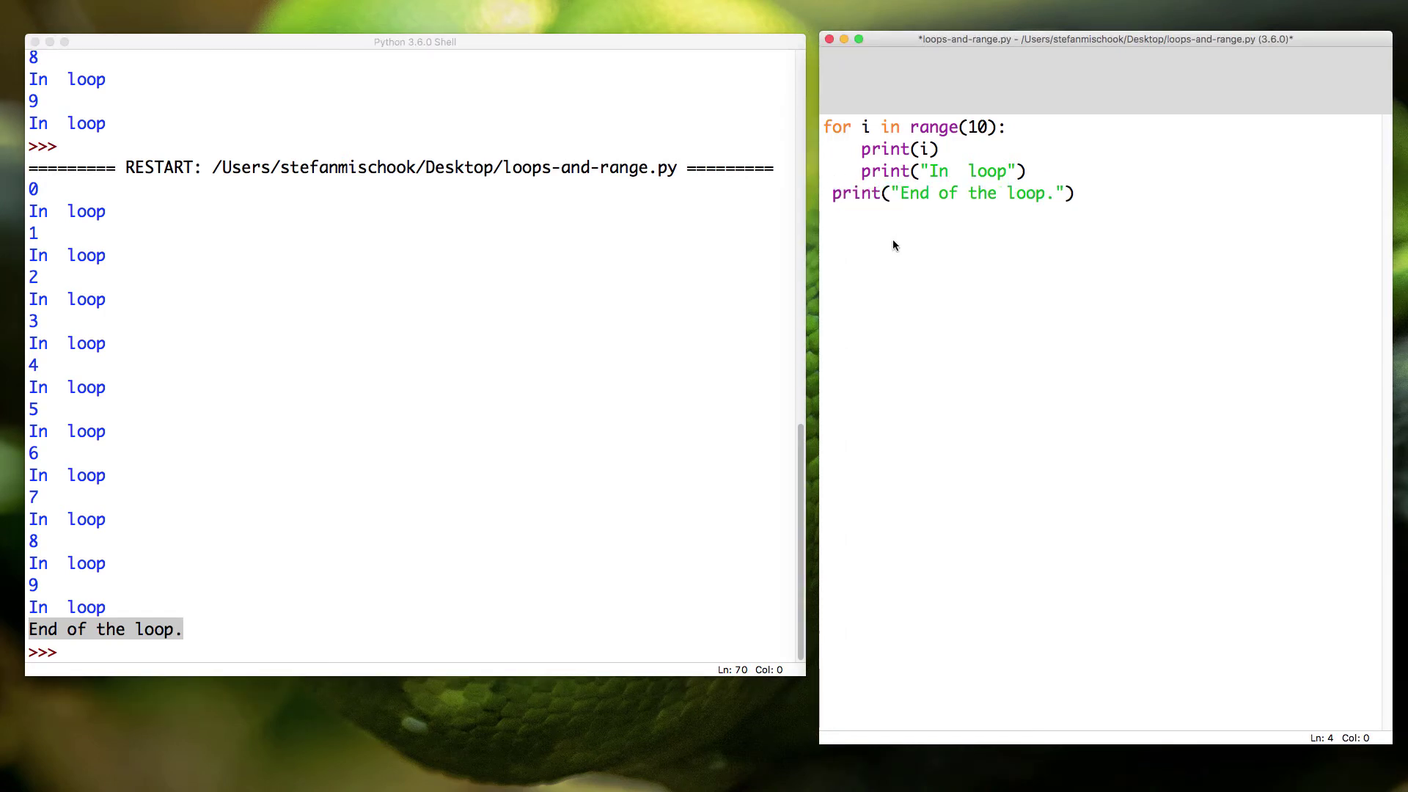
{"action": "key", "text": "ctrl+s"}
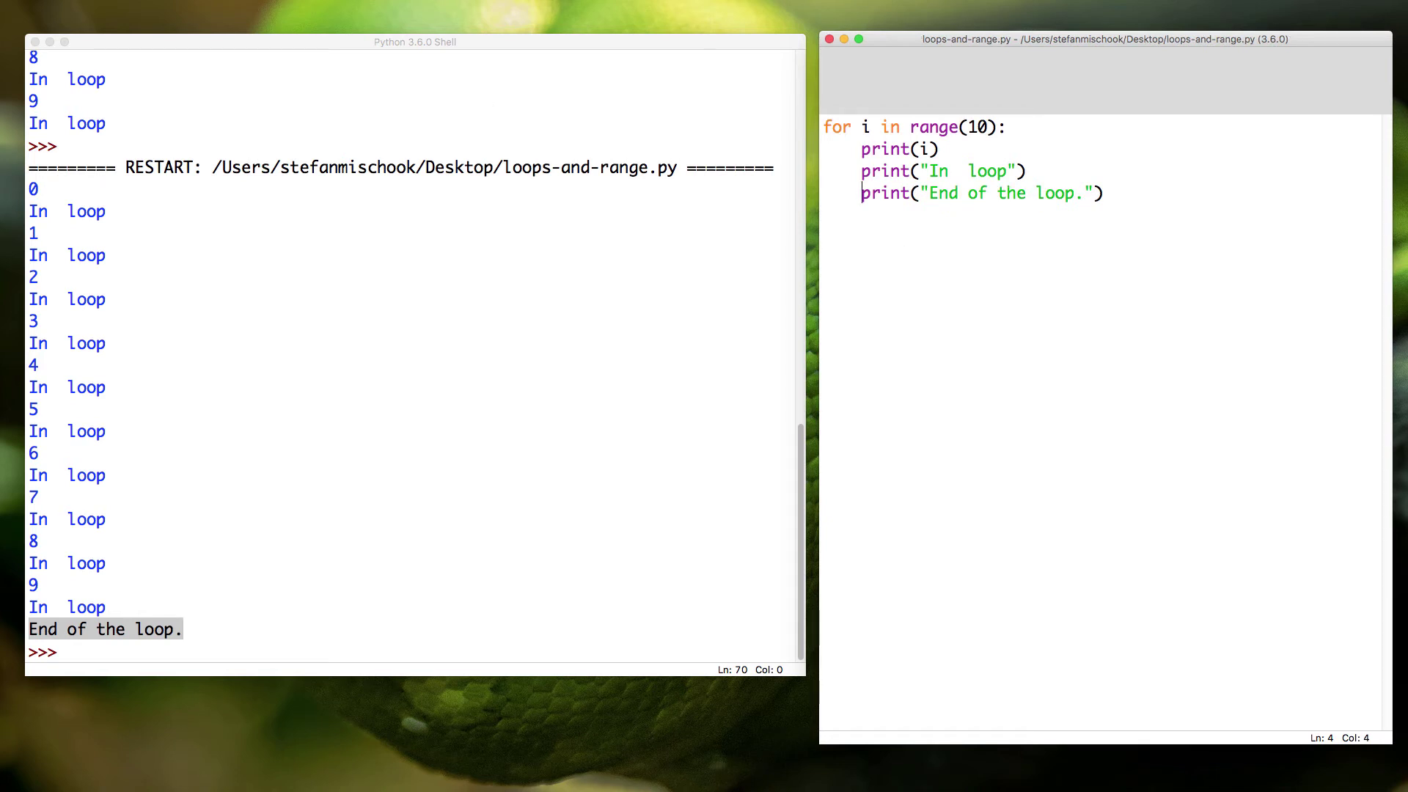
{"action": "key", "text": "F5"}
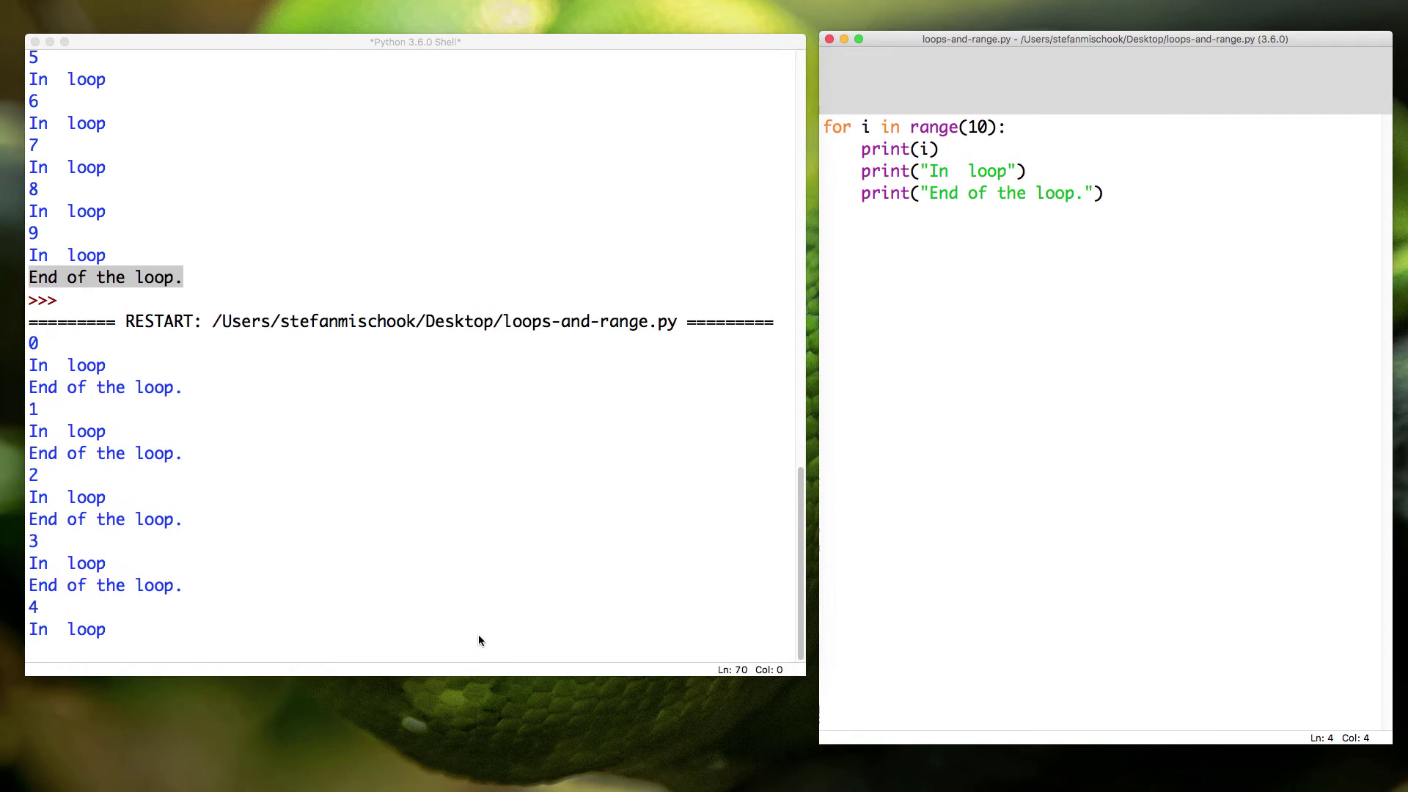
{"action": "left_click_drag", "start_coordinate": [198, 563], "coordinate": [29, 540]}
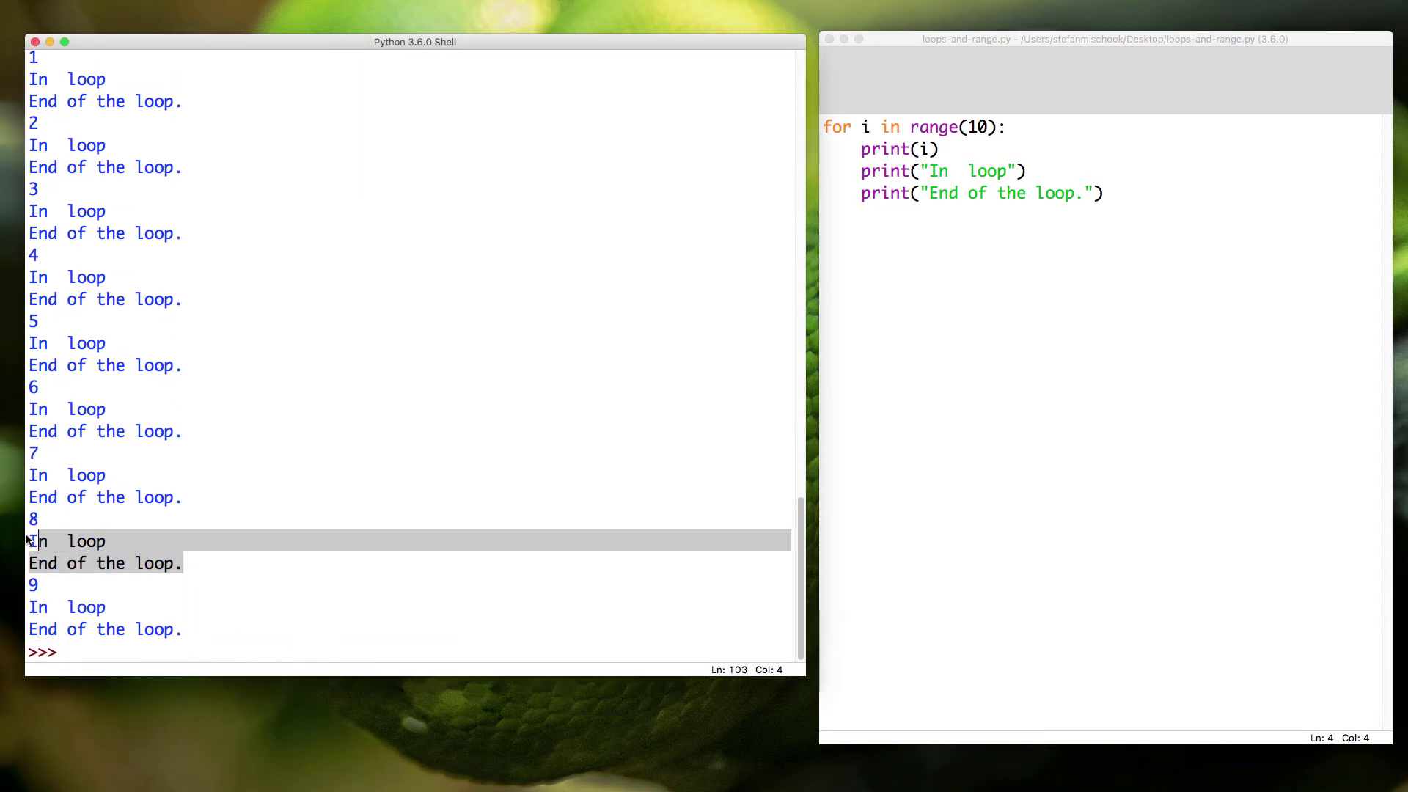
{"action": "mouse_move", "coordinate": [107, 475]}
{"action": "left_mouse_down"}
{"action": "mouse_move", "coordinate": [37, 484]}
{"action": "mouse_move", "coordinate": [183, 497]}
{"action": "left_mouse_up"}
Highlight the closing print line, the output word 'loop', and the whole program
{"action": "left_click", "coordinate": [883, 195]}
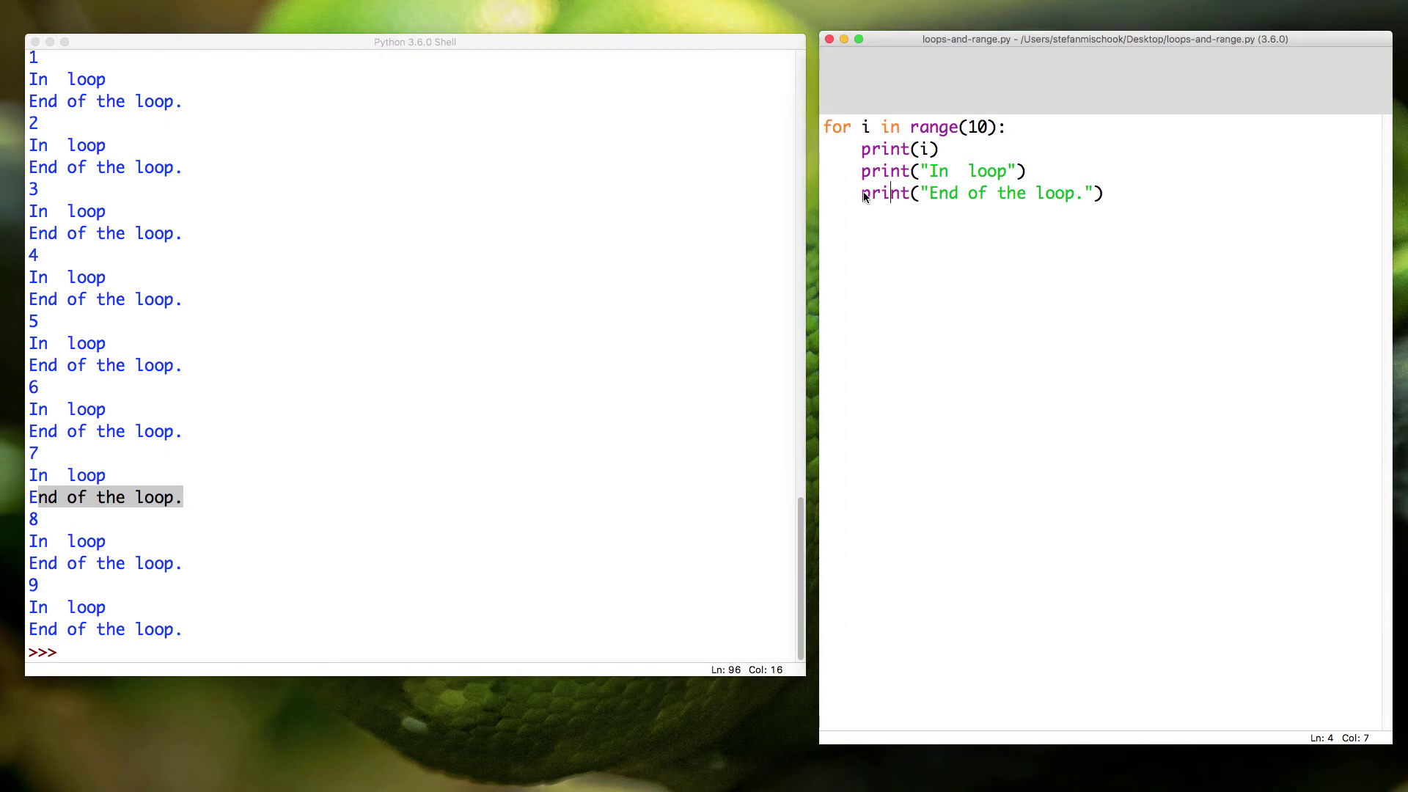
{"action": "left_click_drag", "start_coordinate": [862, 195], "coordinate": [997, 195]}
{"action": "left_click", "coordinate": [879, 195]}
{"action": "left_click_drag", "start_coordinate": [182, 498], "coordinate": [126, 497]}
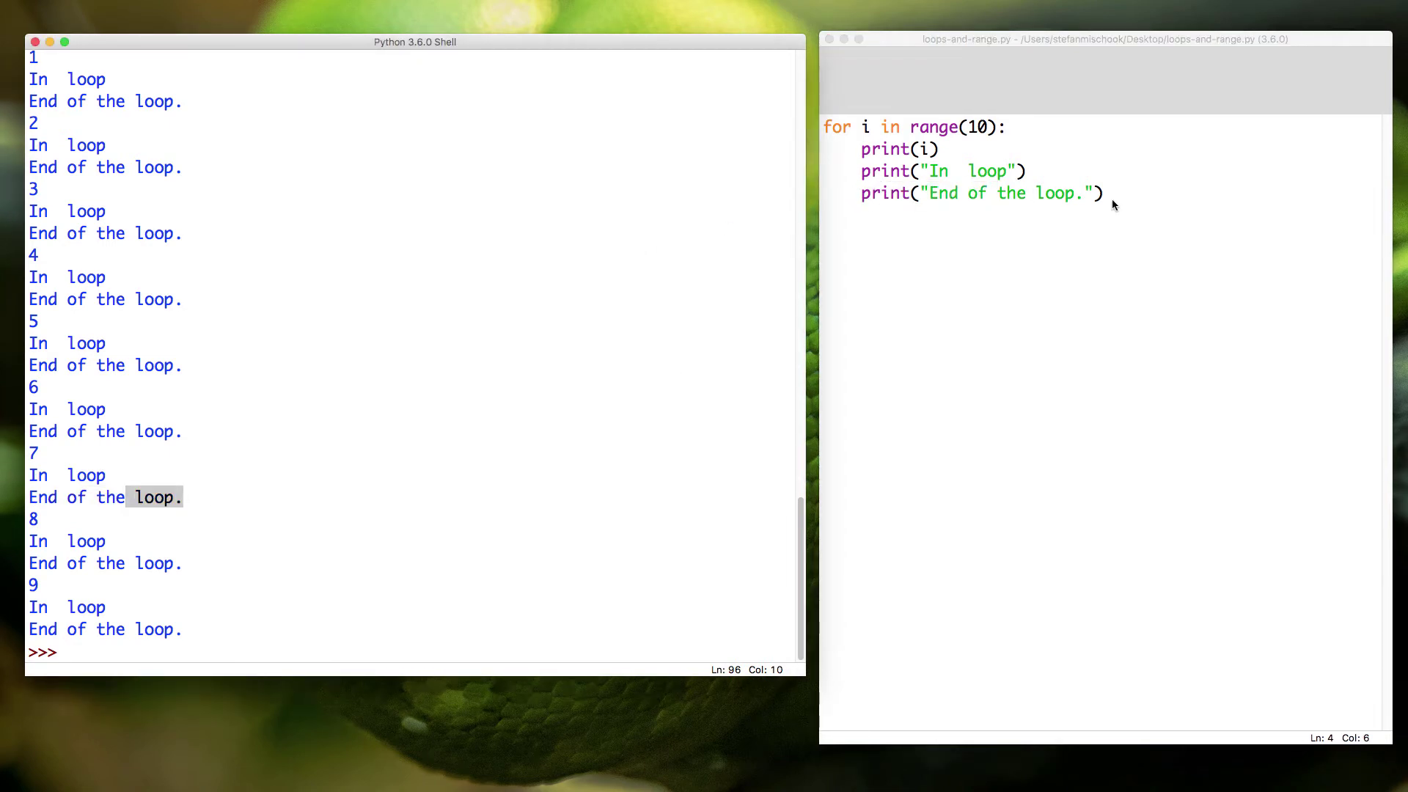
{"action": "left_click_drag", "start_coordinate": [825, 126], "coordinate": [1108, 193]}
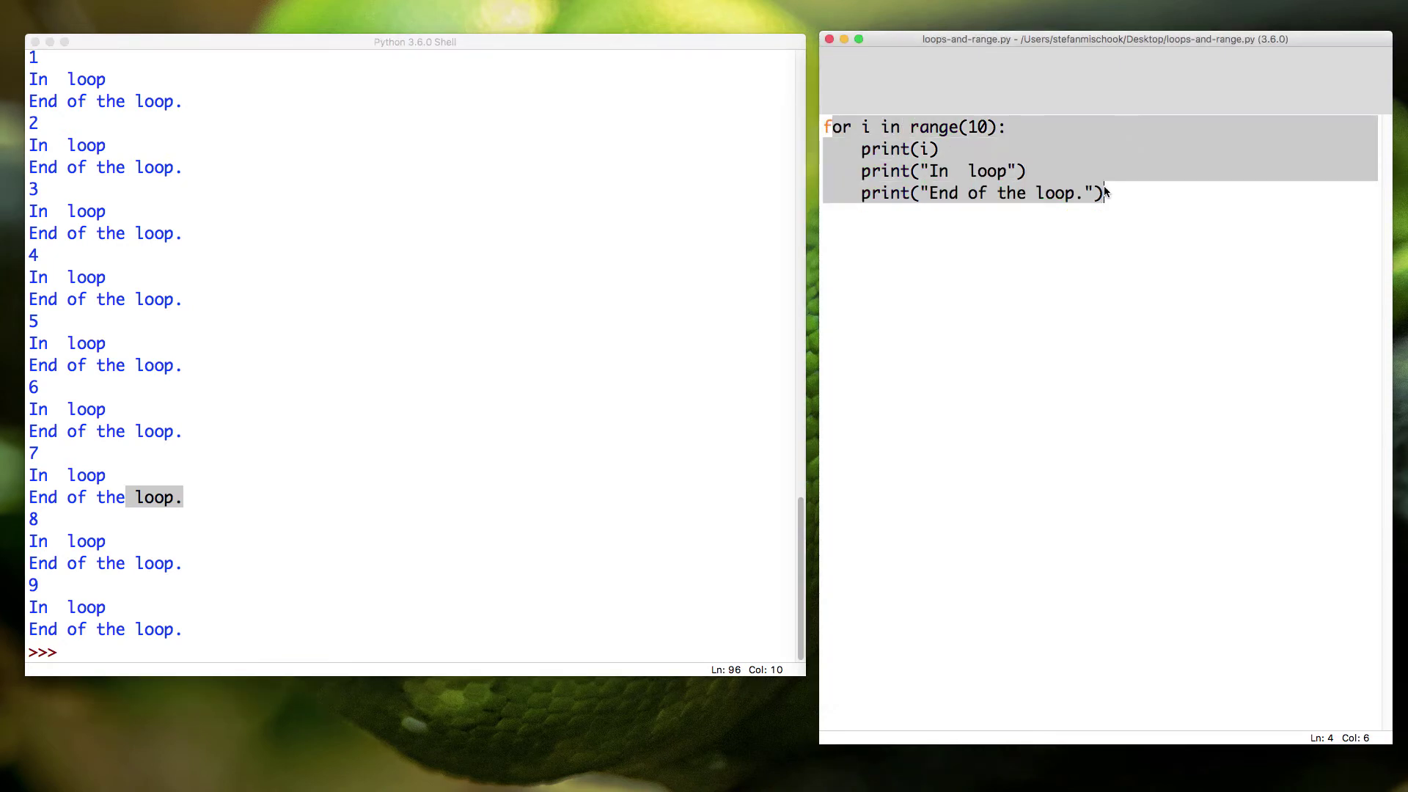
{"action": "left_click", "coordinate": [1008, 250]}
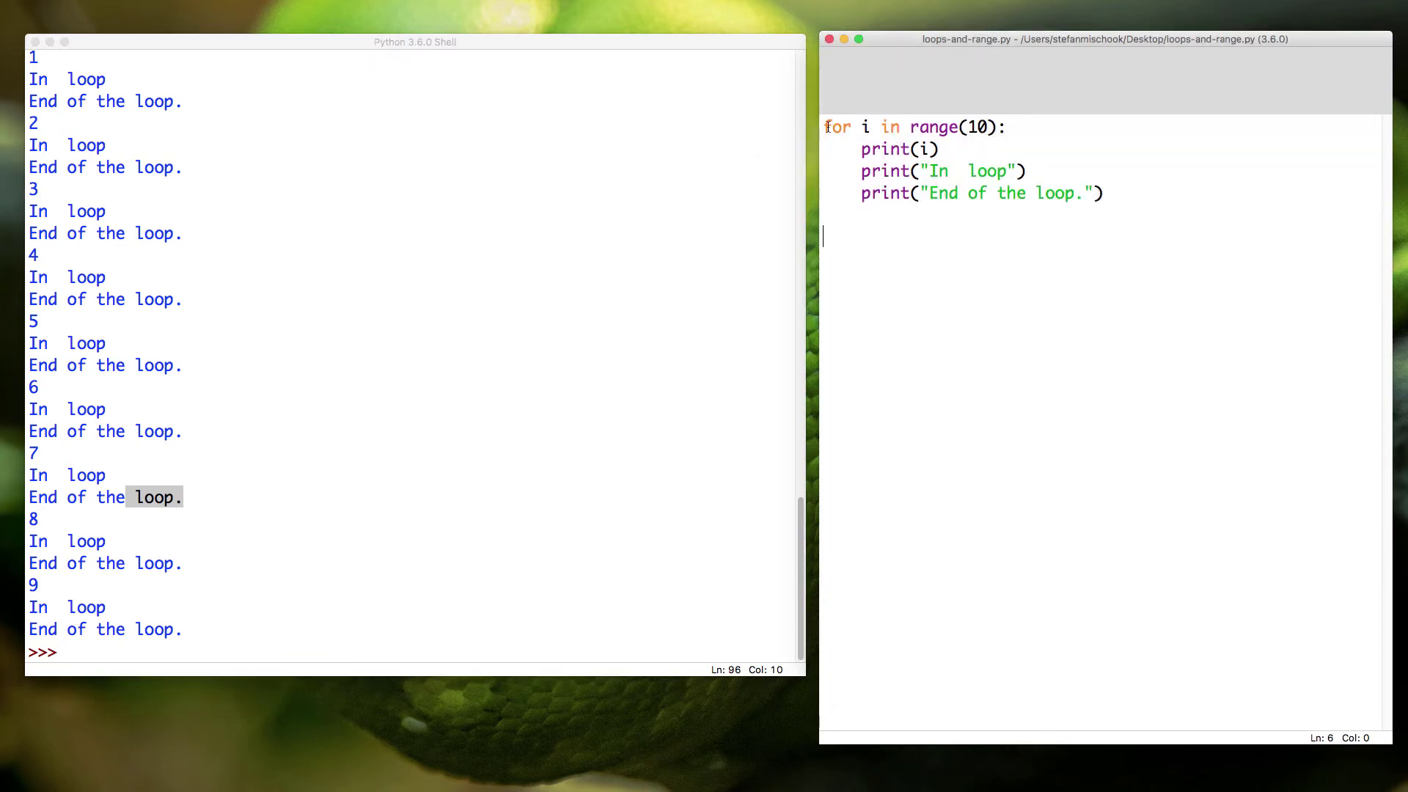
{"action": "left_click_drag", "start_coordinate": [824, 125], "coordinate": [1117, 197]}
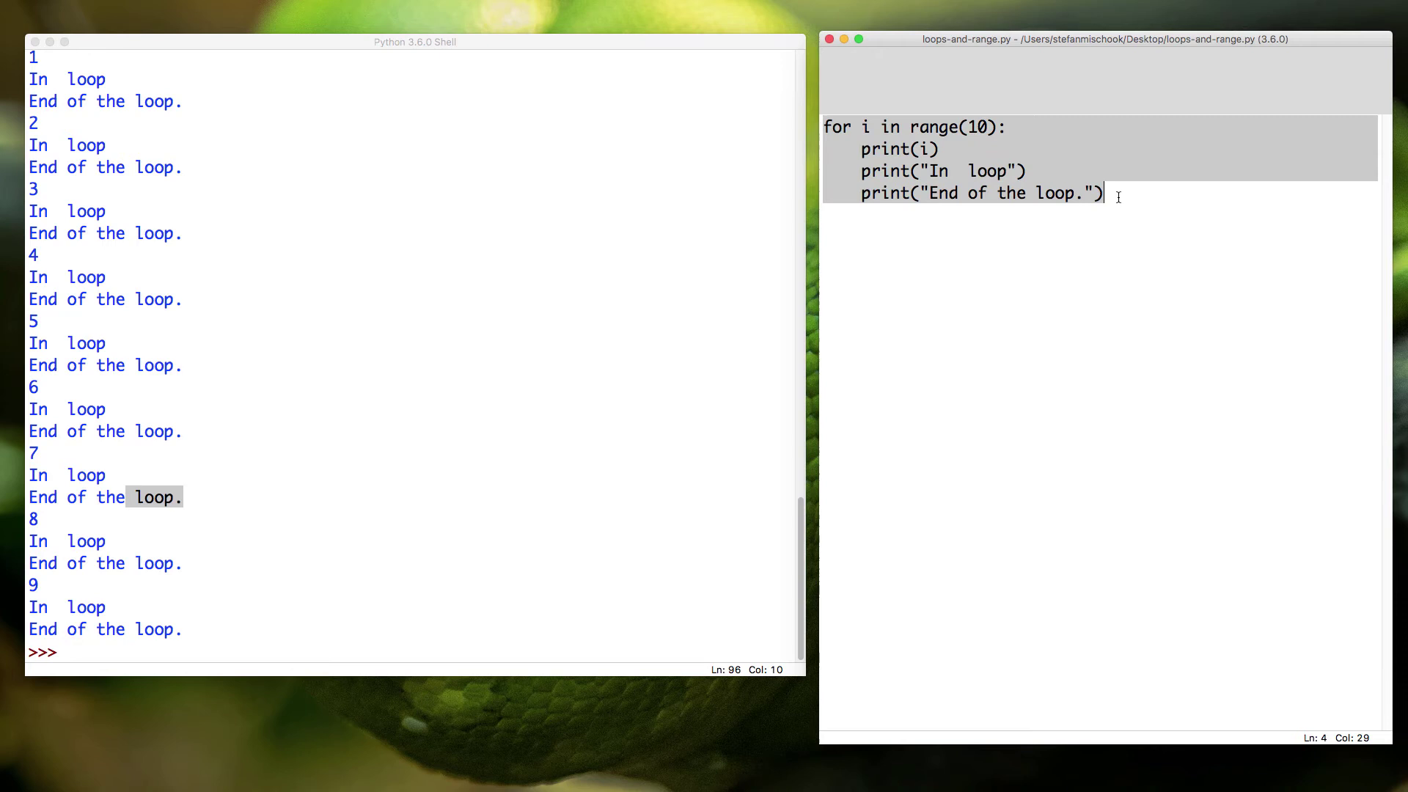
Dedent the closing print out of the loop, save, rerun, and mark its output line
{"action": "left_click", "coordinate": [861, 196]}
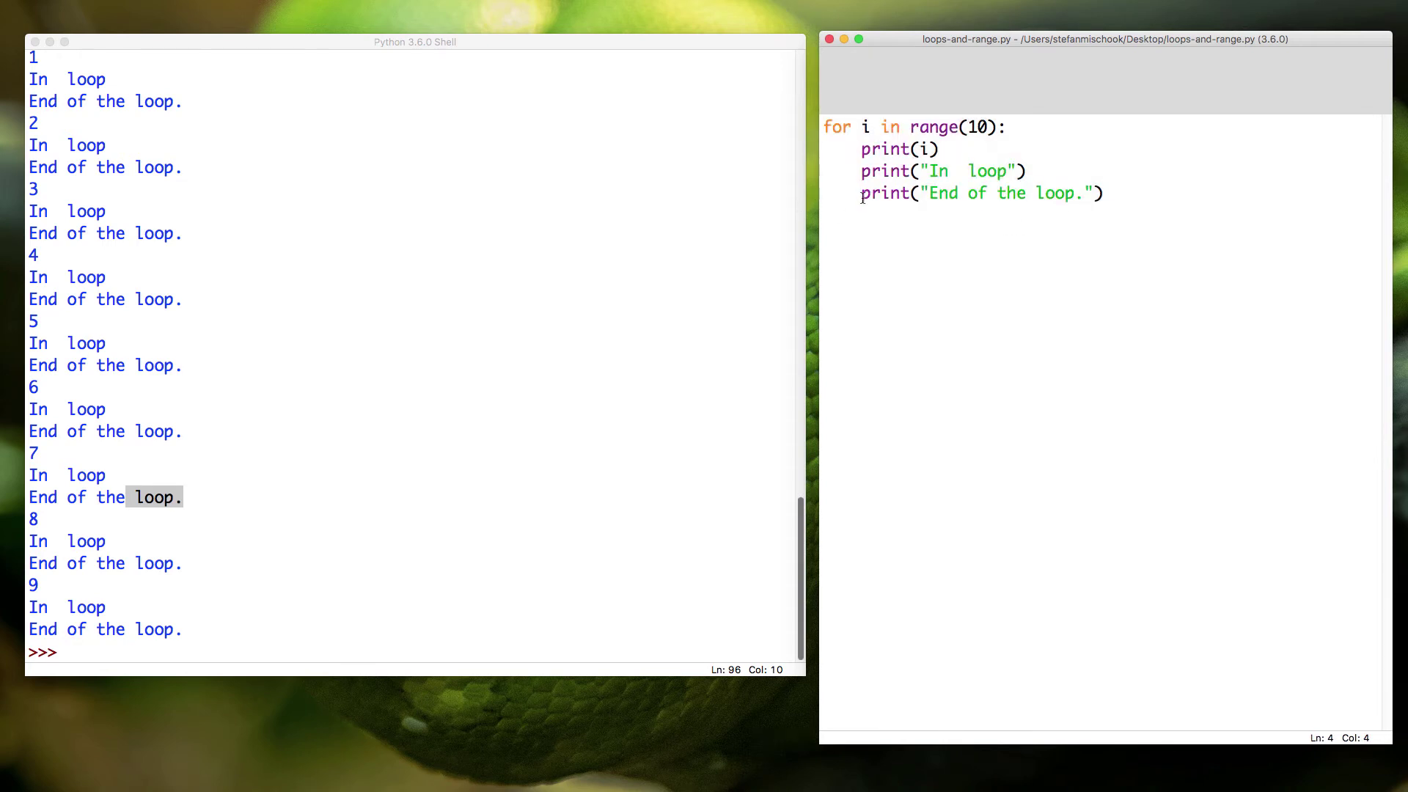
{"action": "key", "text": "BackSpace"}
{"action": "key", "text": "super+s"}
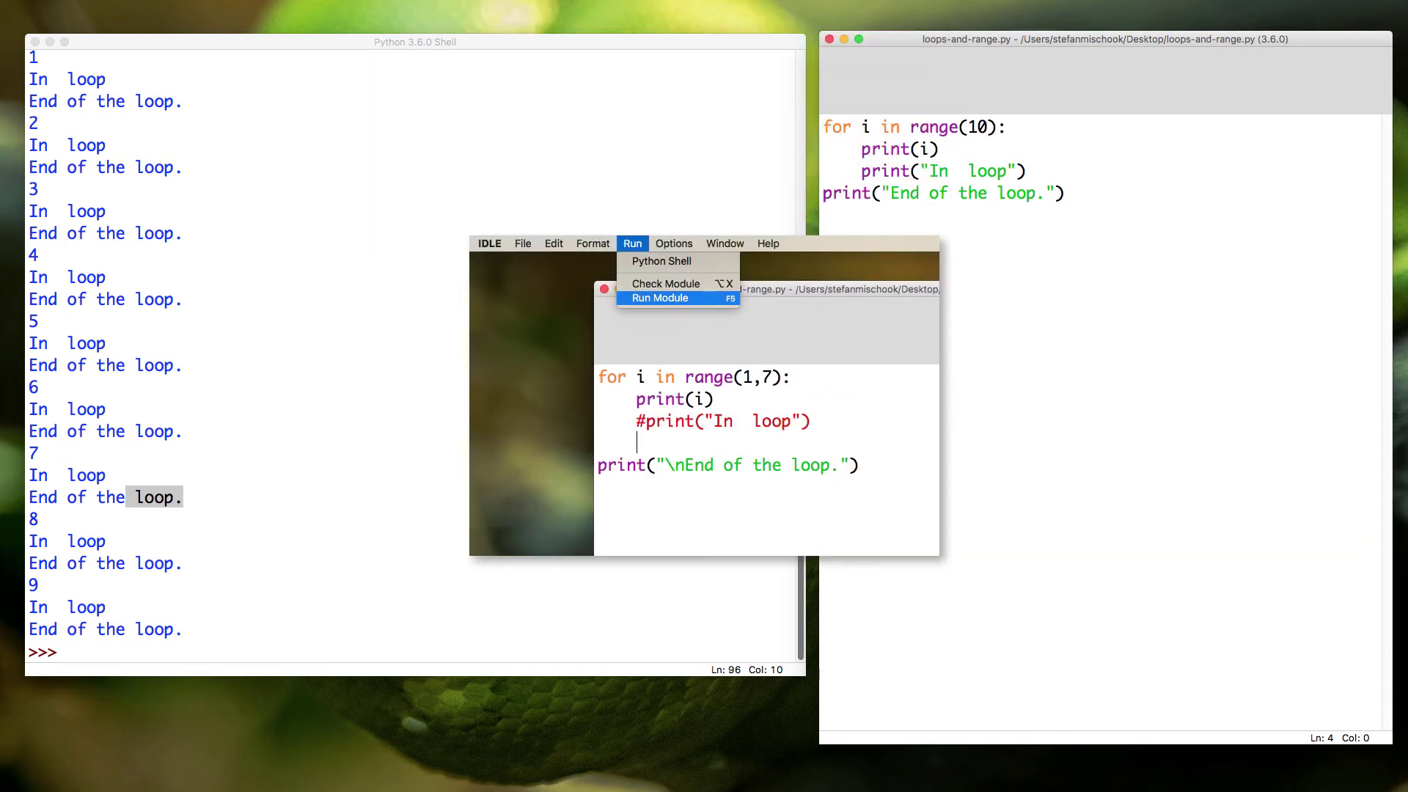
{"action": "key", "text": "F5"}
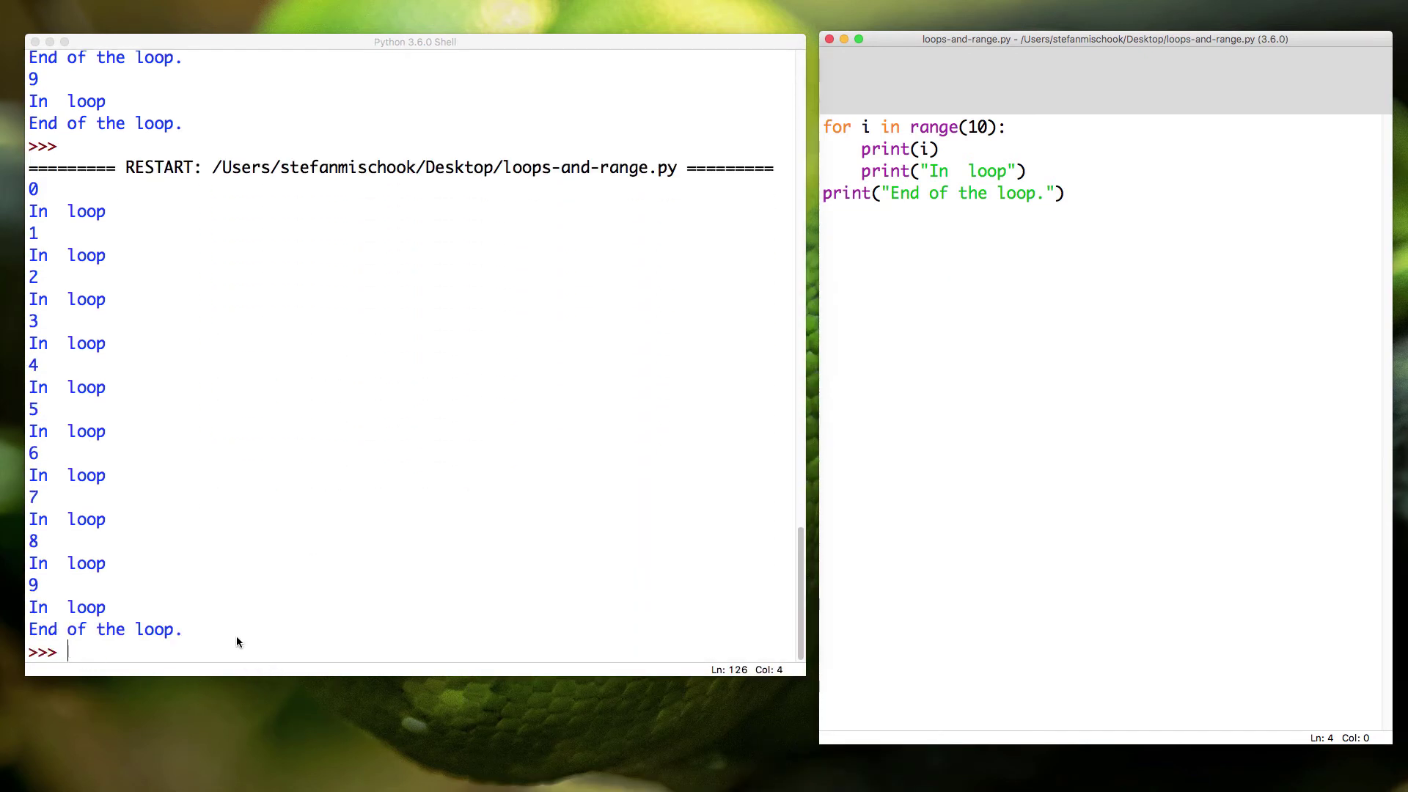
{"action": "left_click_drag", "start_coordinate": [183, 630], "coordinate": [29, 630]}
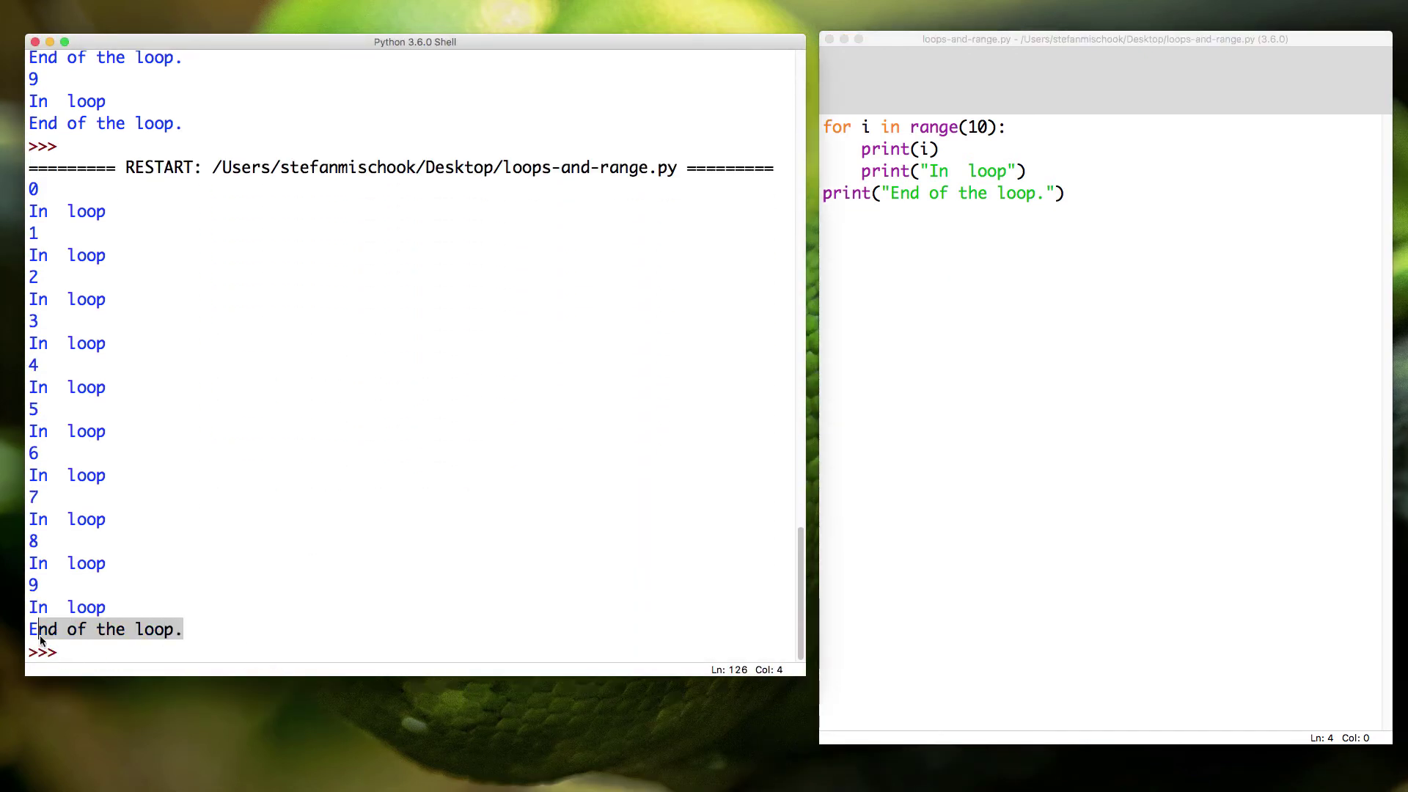
Insert \n before 'End of the loop.', save, and rerun to show a blank line
{"action": "left_click", "coordinate": [893, 194]}
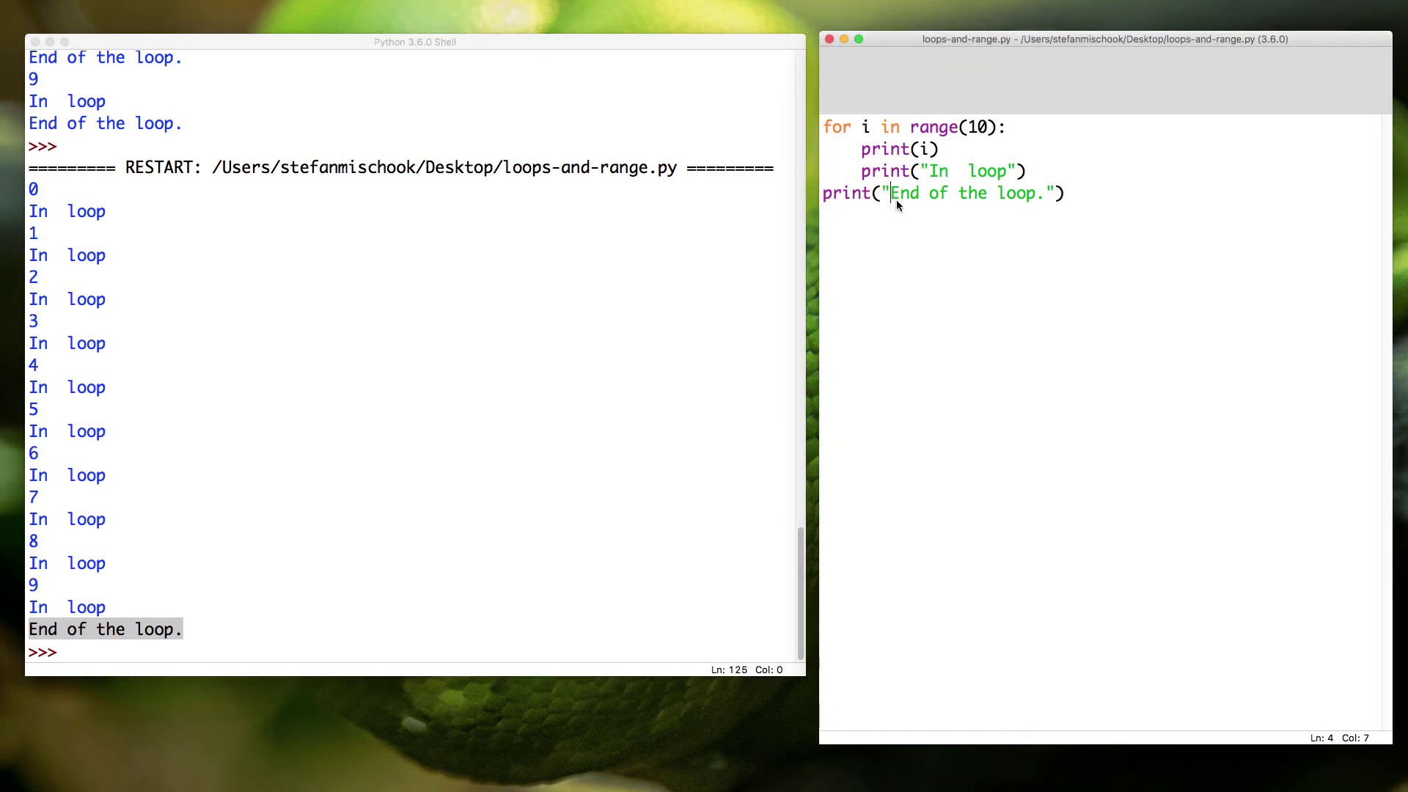
{"action": "type", "text": "\\n"}
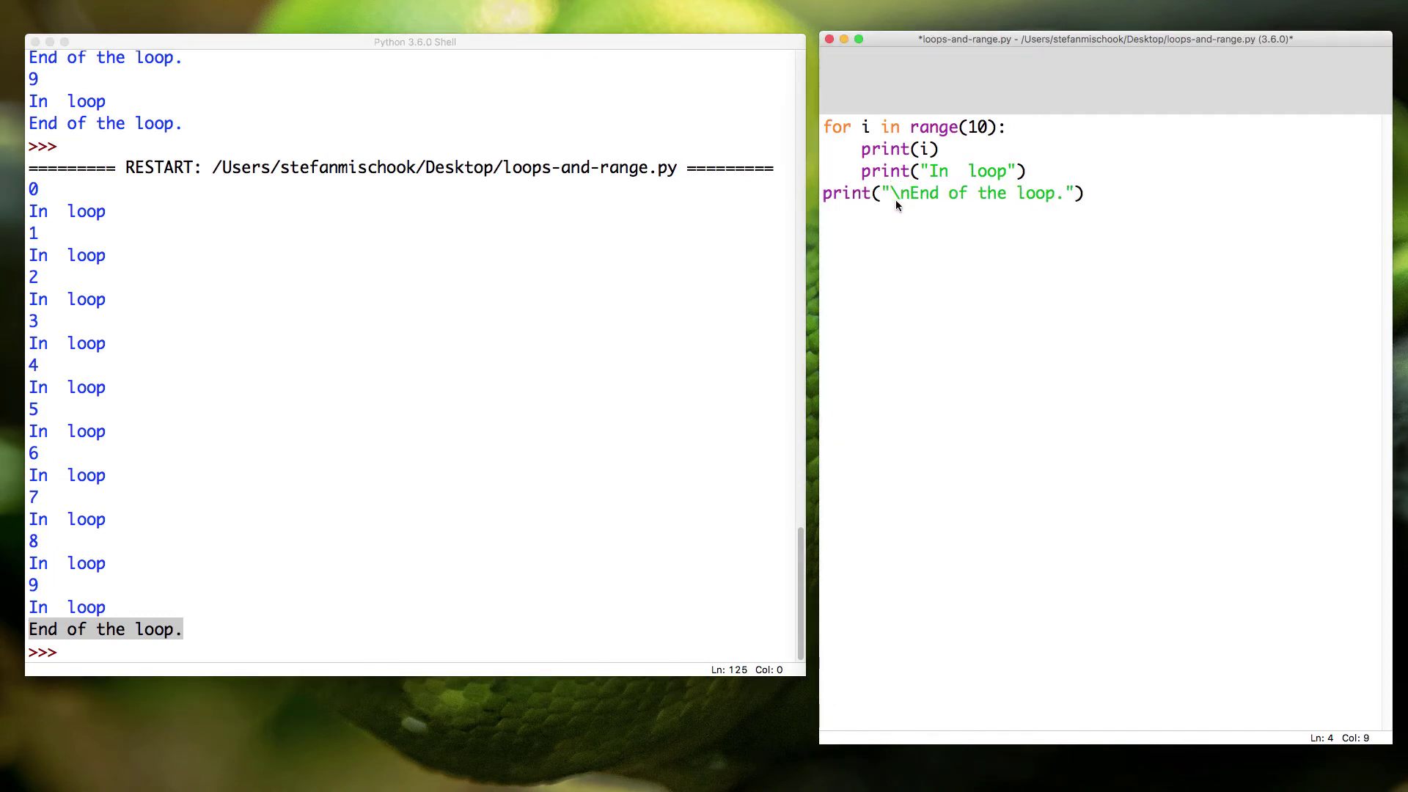
{"action": "key", "text": "super+s"}
{"action": "key", "text": "F5"}
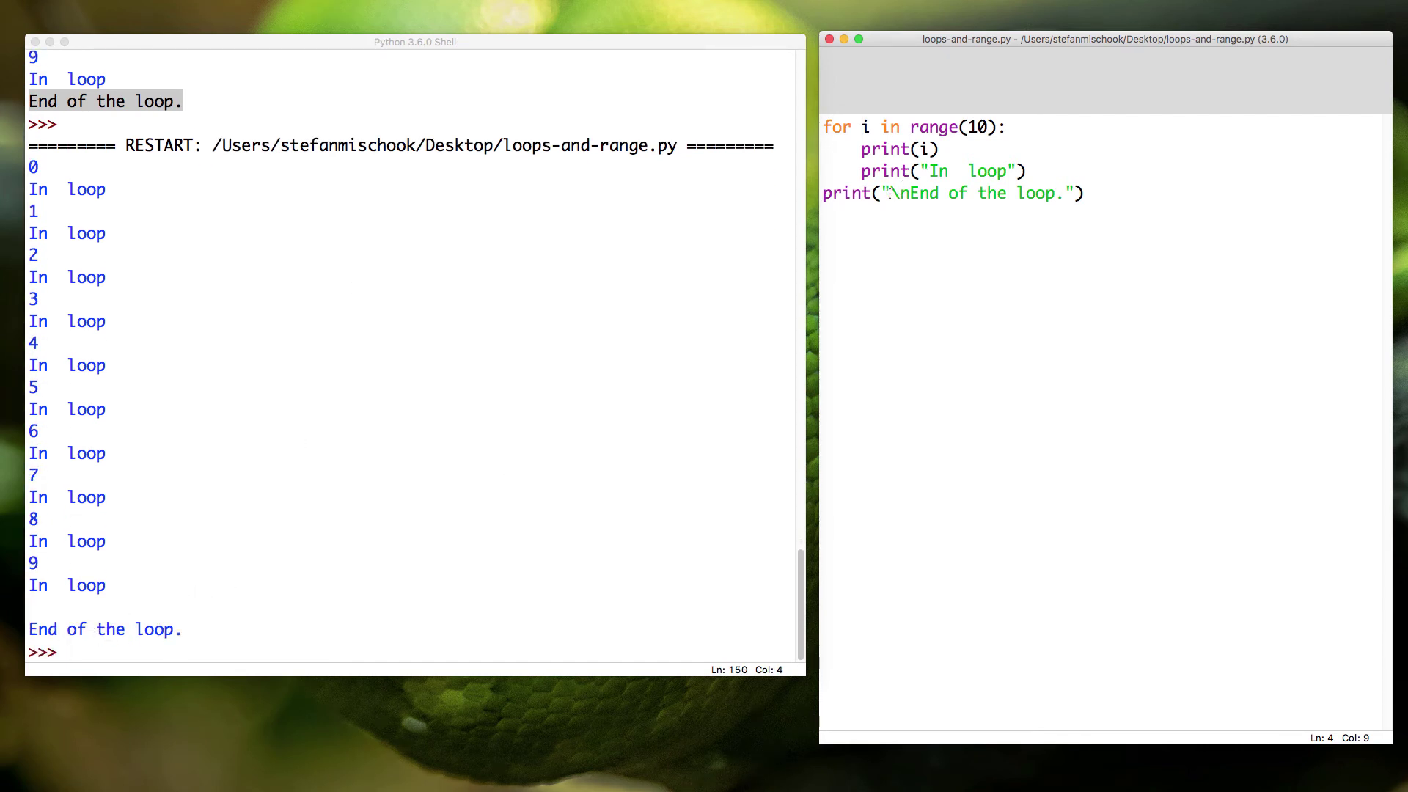
Correct the slash in the \n escape, save the script, and check the shell output
{"action": "mouse_move", "coordinate": [889, 193]}
{"action": "left_mouse_down"}
{"action": "mouse_move", "coordinate": [903, 193]}
{"action": "mouse_move", "coordinate": [889, 194]}
{"action": "left_mouse_up"}
{"action": "key", "text": "Down"}
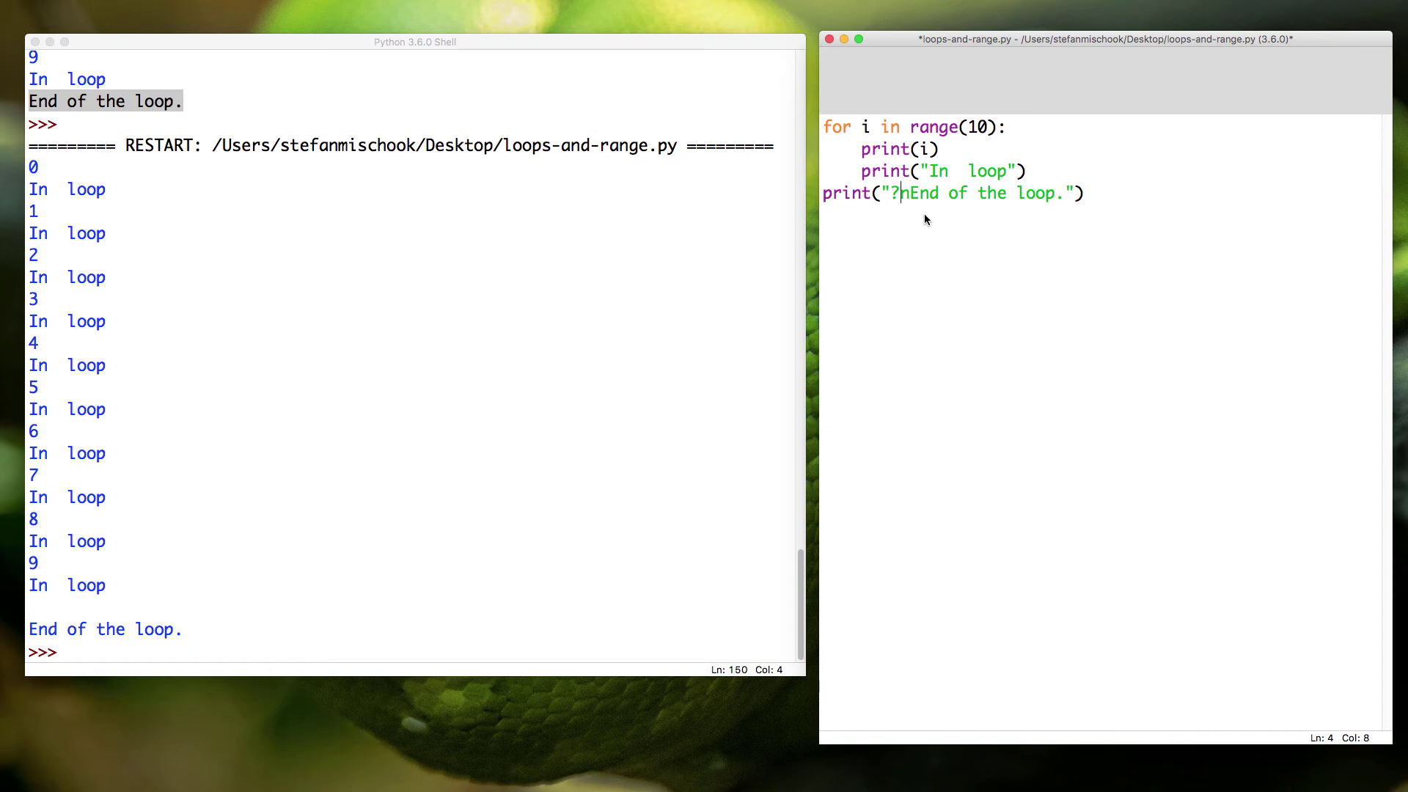
{"action": "key", "text": "BackSpace"}
{"action": "type", "text": "/"}
{"action": "key", "text": "BackSpace"}
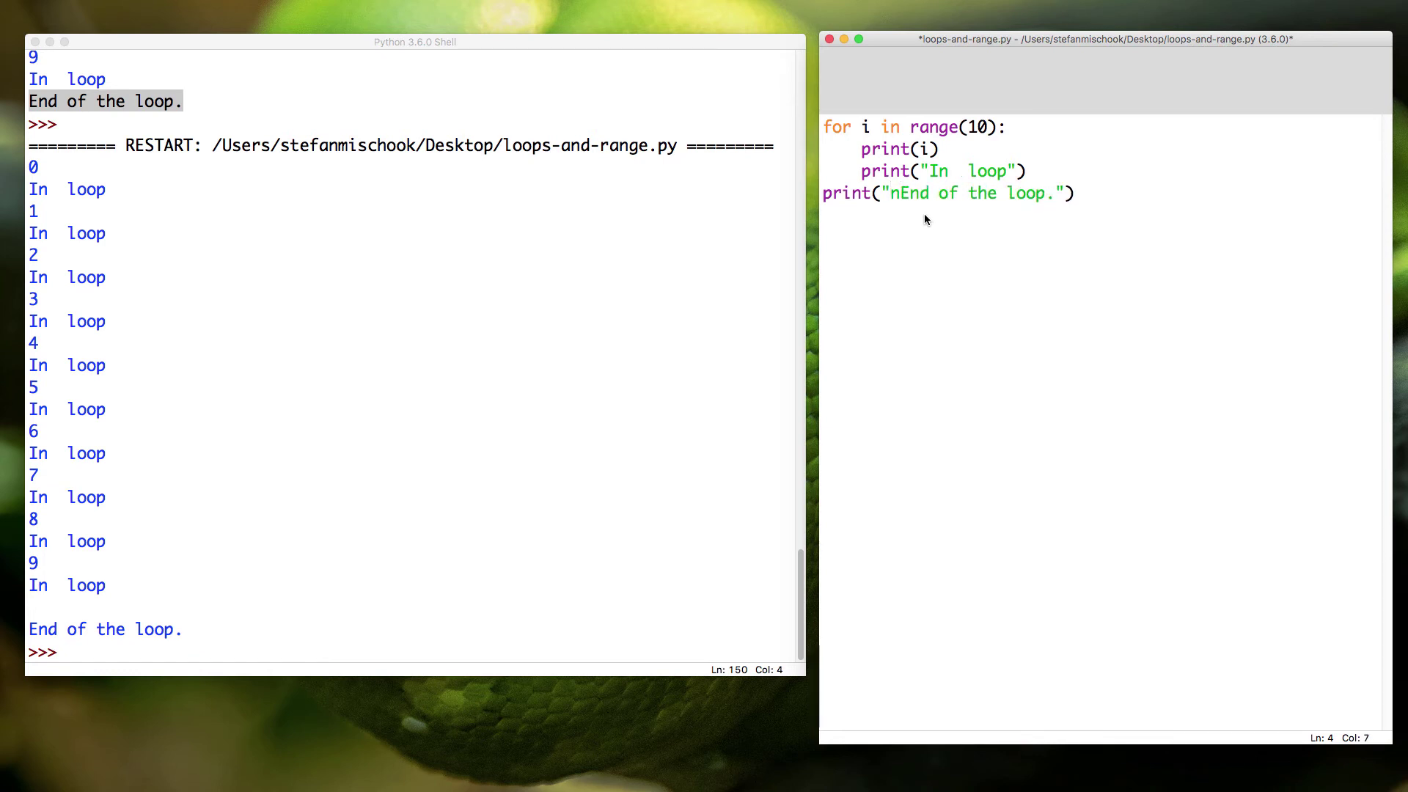
{"action": "type", "text": "\\"}
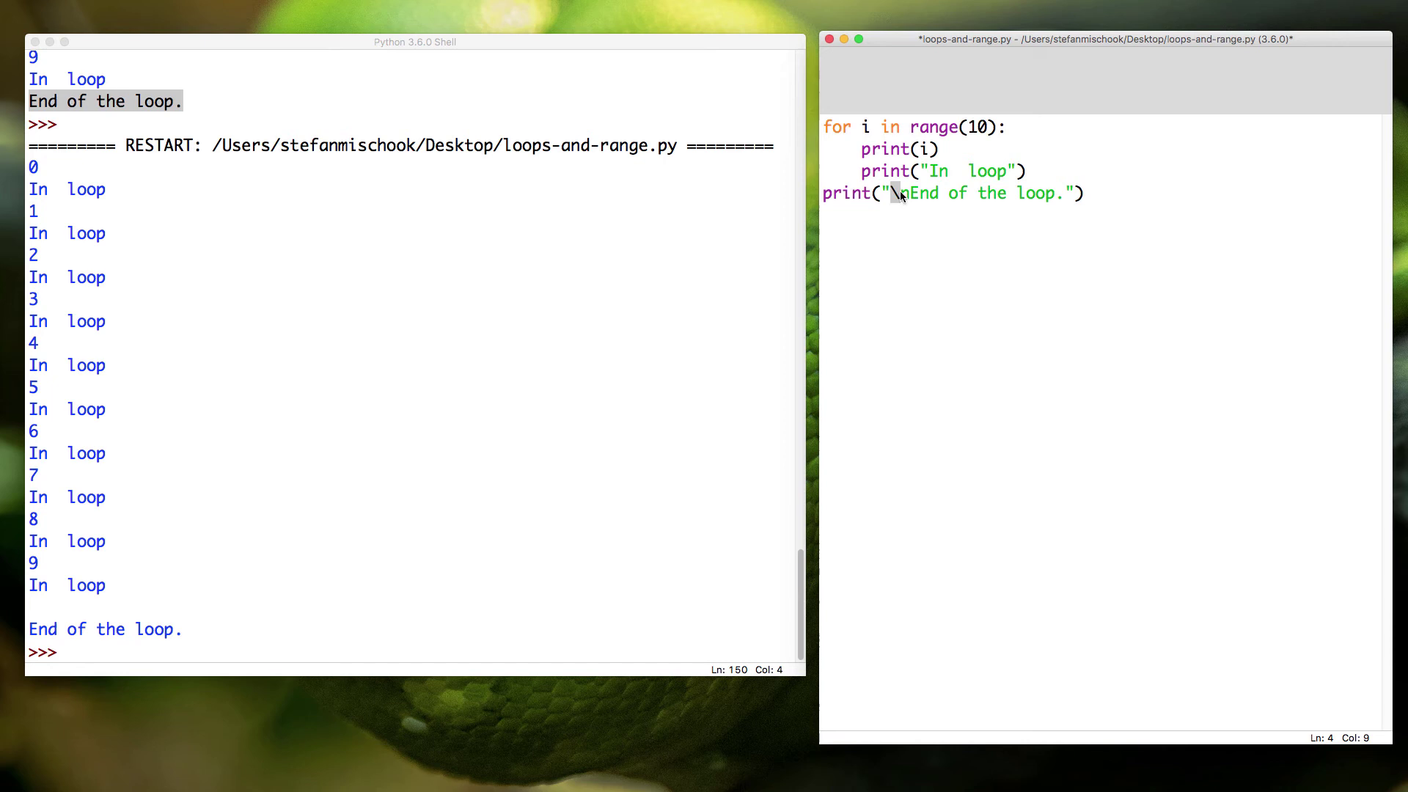
{"action": "key", "text": "super+s"}
{"action": "left_click", "coordinate": [110, 604]}
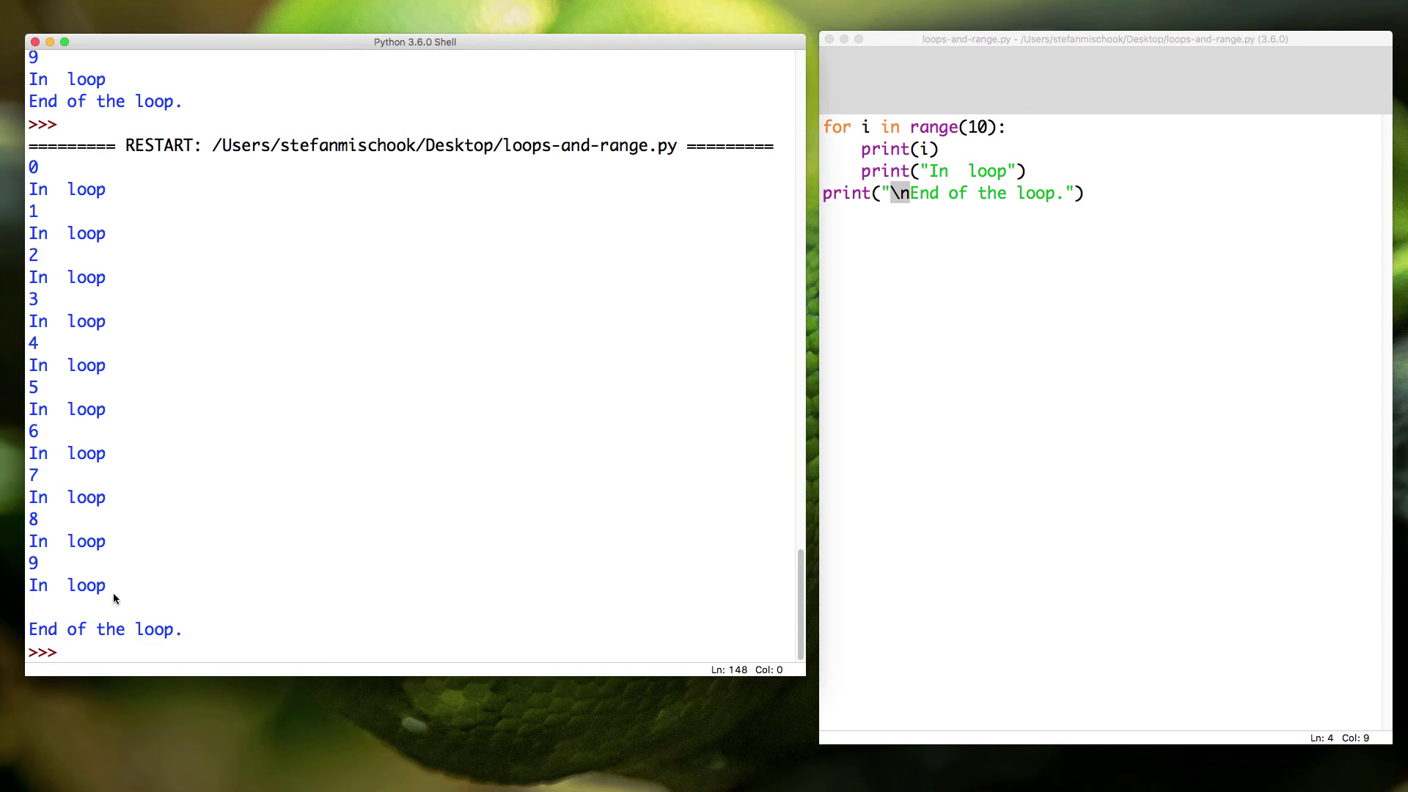
{"action": "left_click", "coordinate": [1010, 236]}
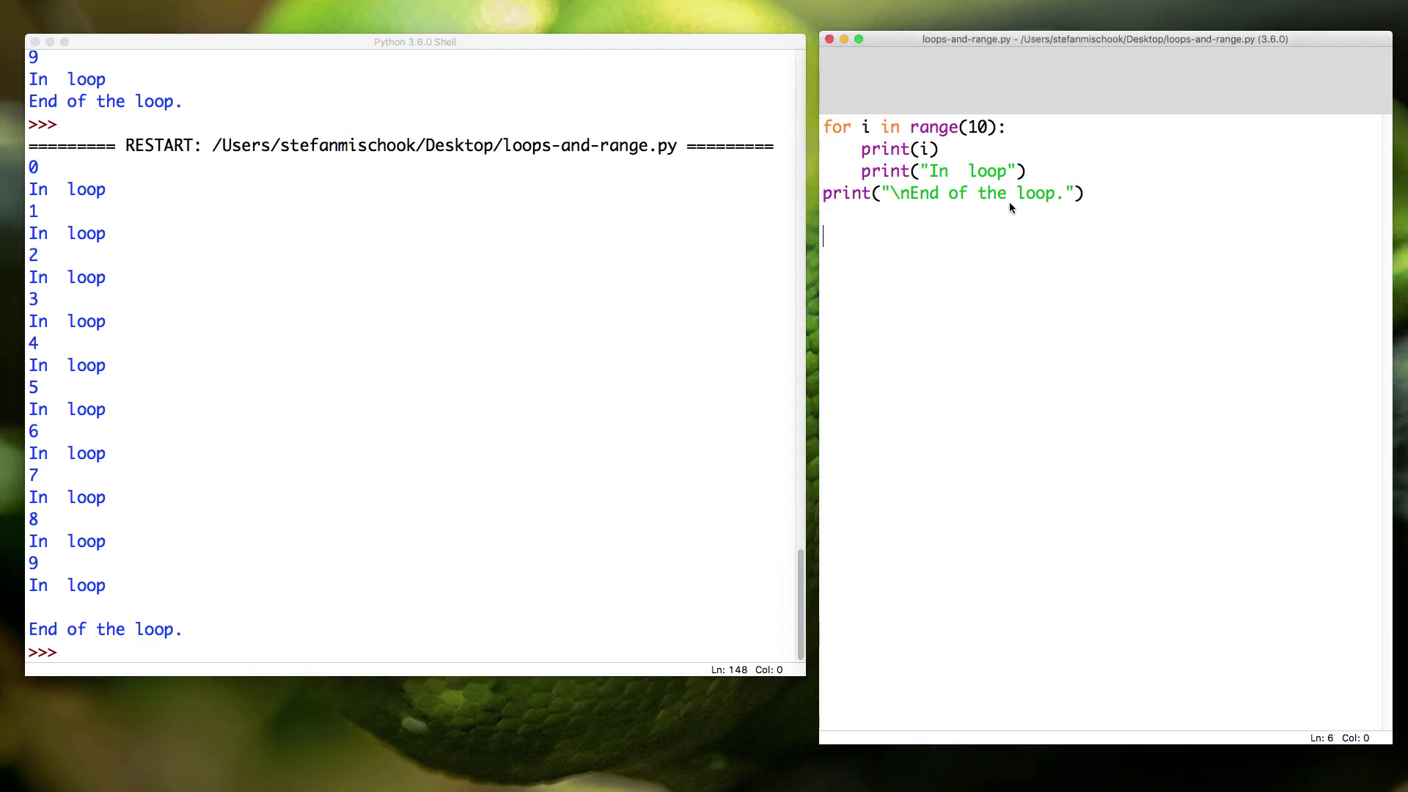
Add a blank line after the In loop print, save, and rerun the script printing 0–9
{"action": "left_click", "coordinate": [1029, 171]}
{"action": "key", "text": "Return"}
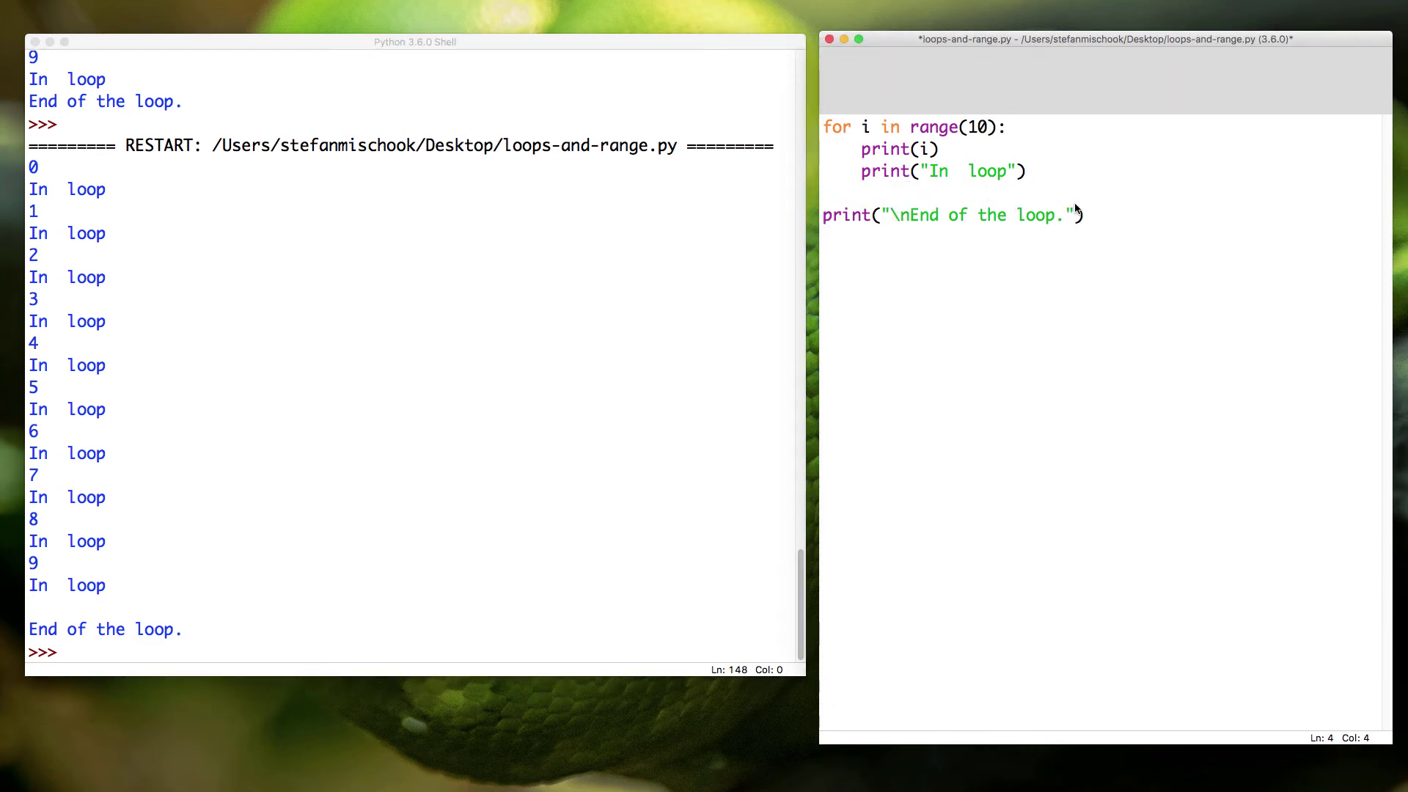
{"action": "key", "text": "super+s"}
{"action": "key", "text": "F5"}
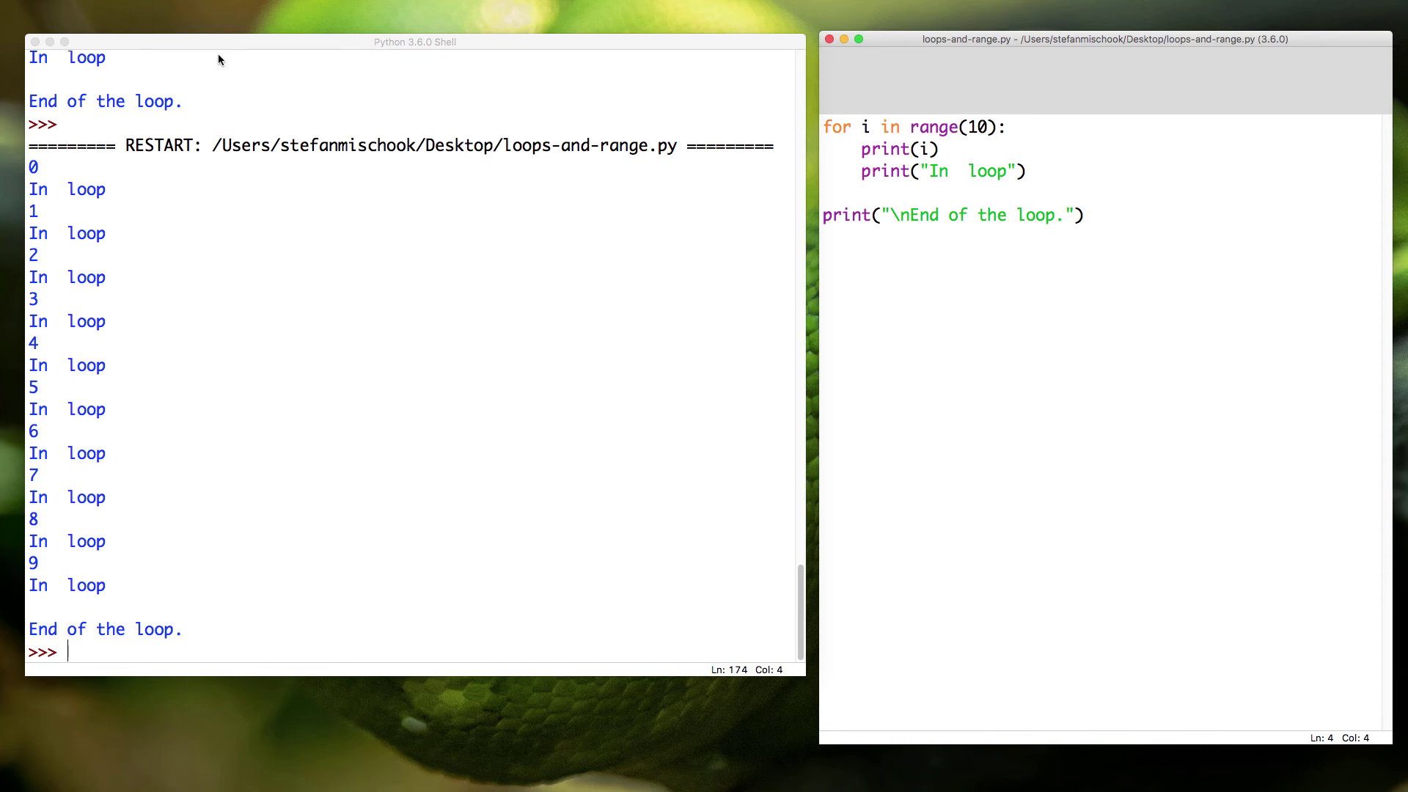
{"action": "left_click", "coordinate": [995, 127]}
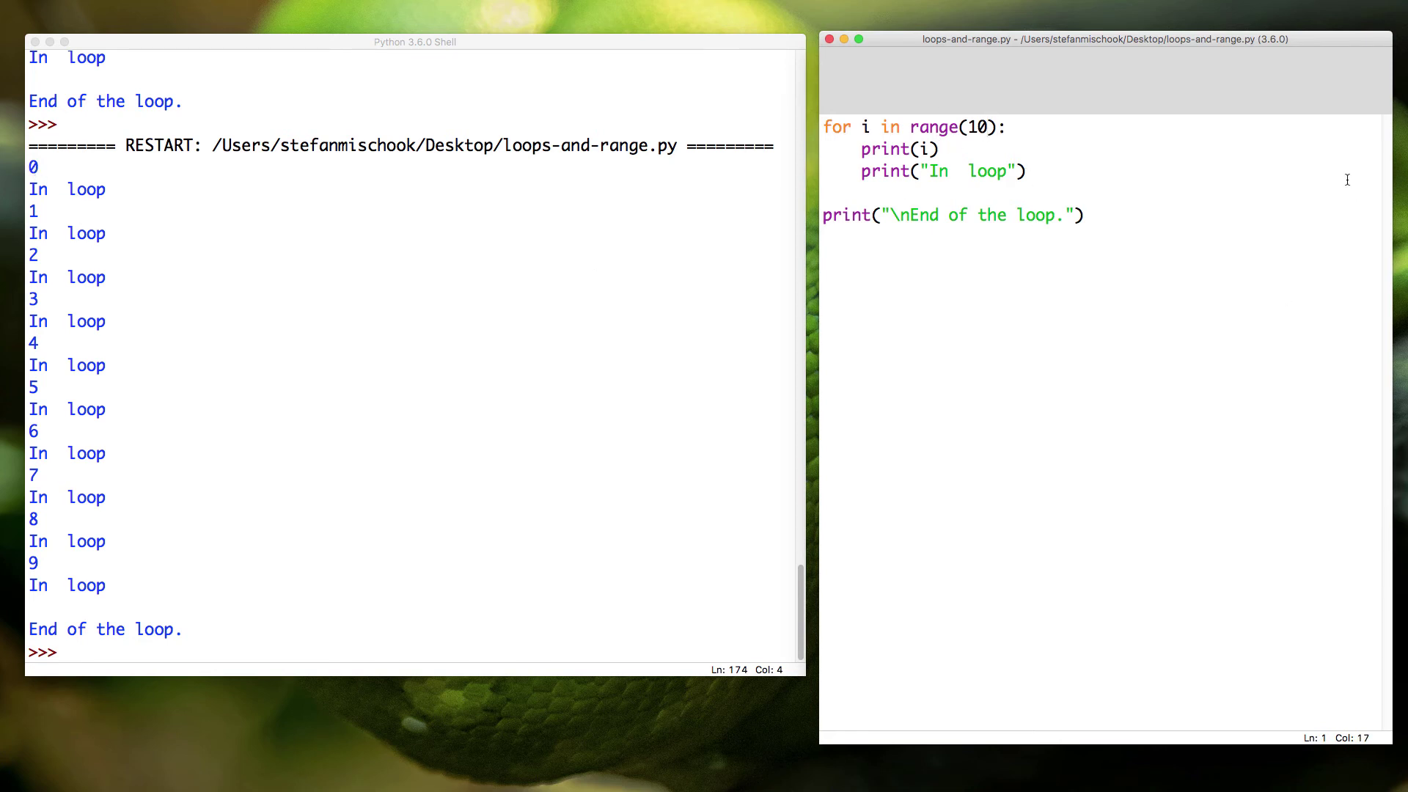
Change the loop to range(1,5), save, and run it
{"action": "key", "text": "BackSpace"}
{"action": "type", "text": ","}
{"action": "type", "text": "5"}
{"action": "key", "text": "super+s"}
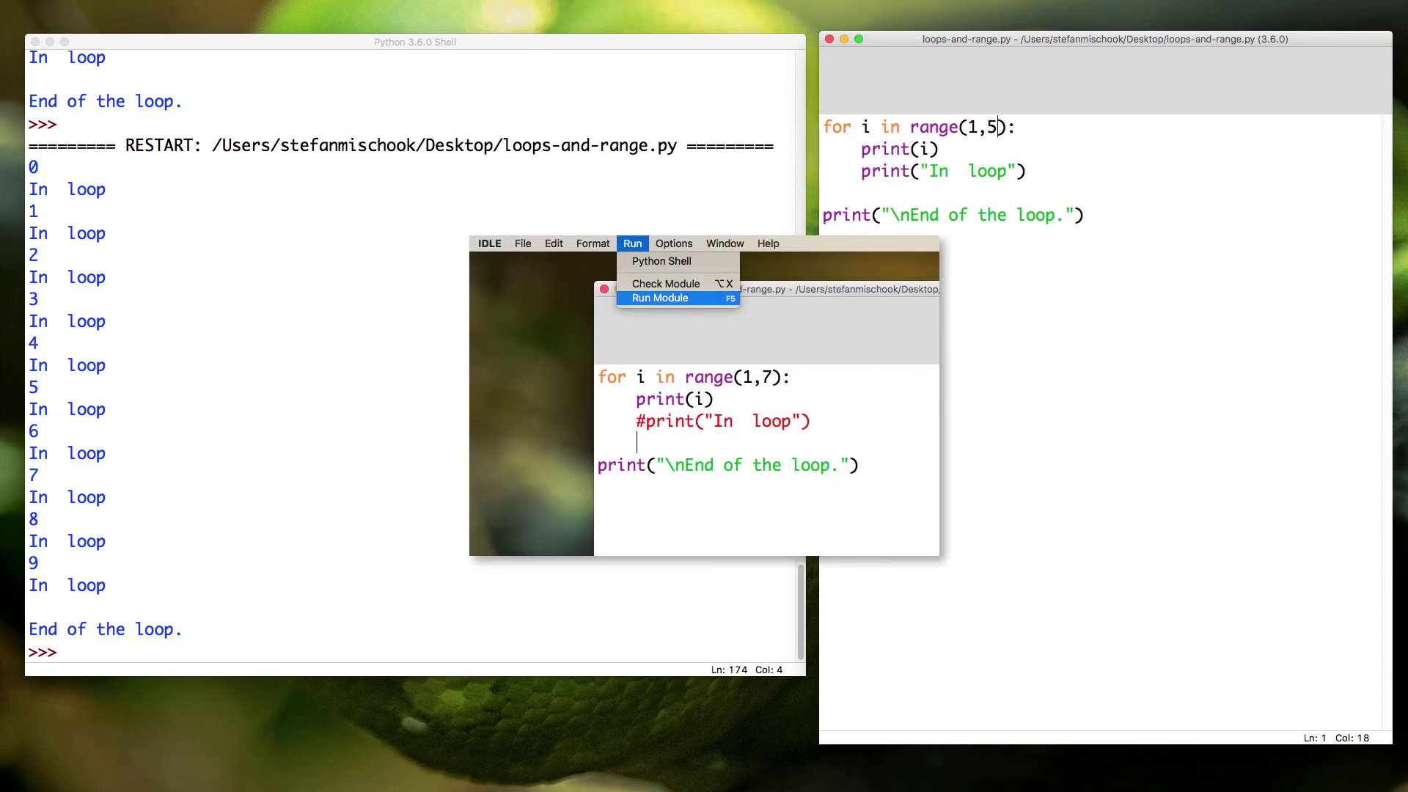
{"action": "key", "text": "F5"}
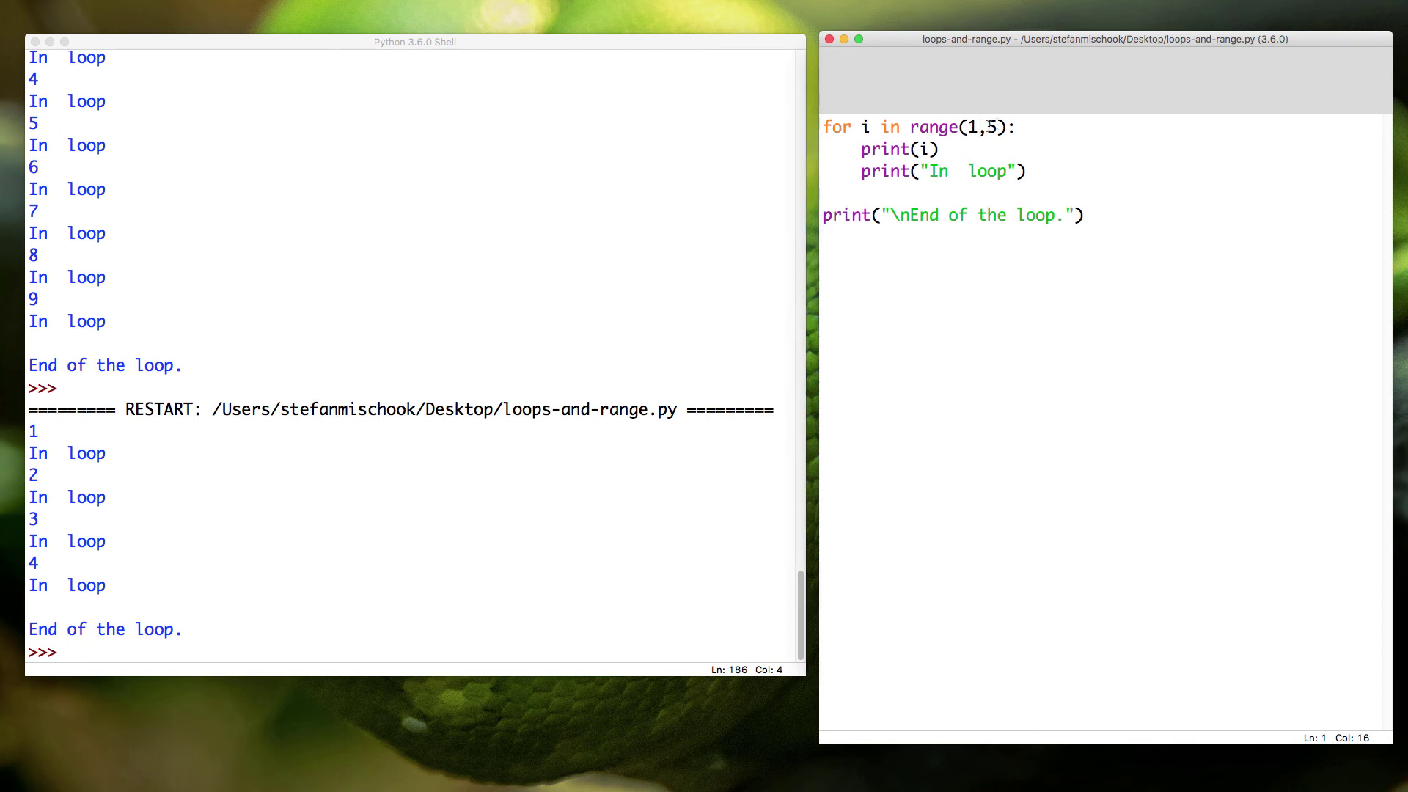
Change the range end to 6, making range(1,6), then save and rerun
{"action": "double_click", "coordinate": [991, 126]}
{"action": "type", "text": "6"}
{"action": "key", "text": "super+s"}
{"action": "key", "text": "F5"}
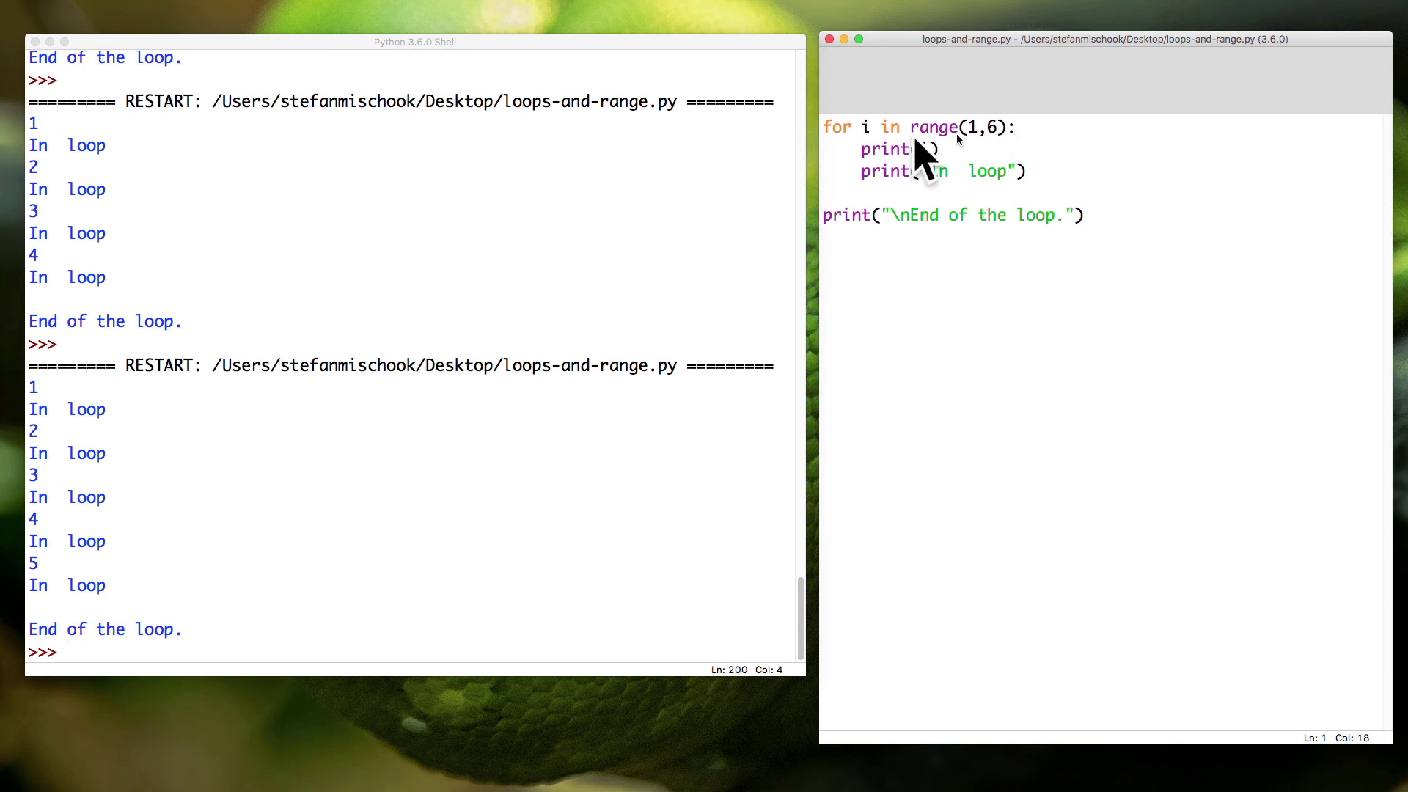
Highlight the range(1,6) call, its arguments and the comma to explain them
{"action": "left_click_drag", "start_coordinate": [910, 126], "coordinate": [1014, 126]}
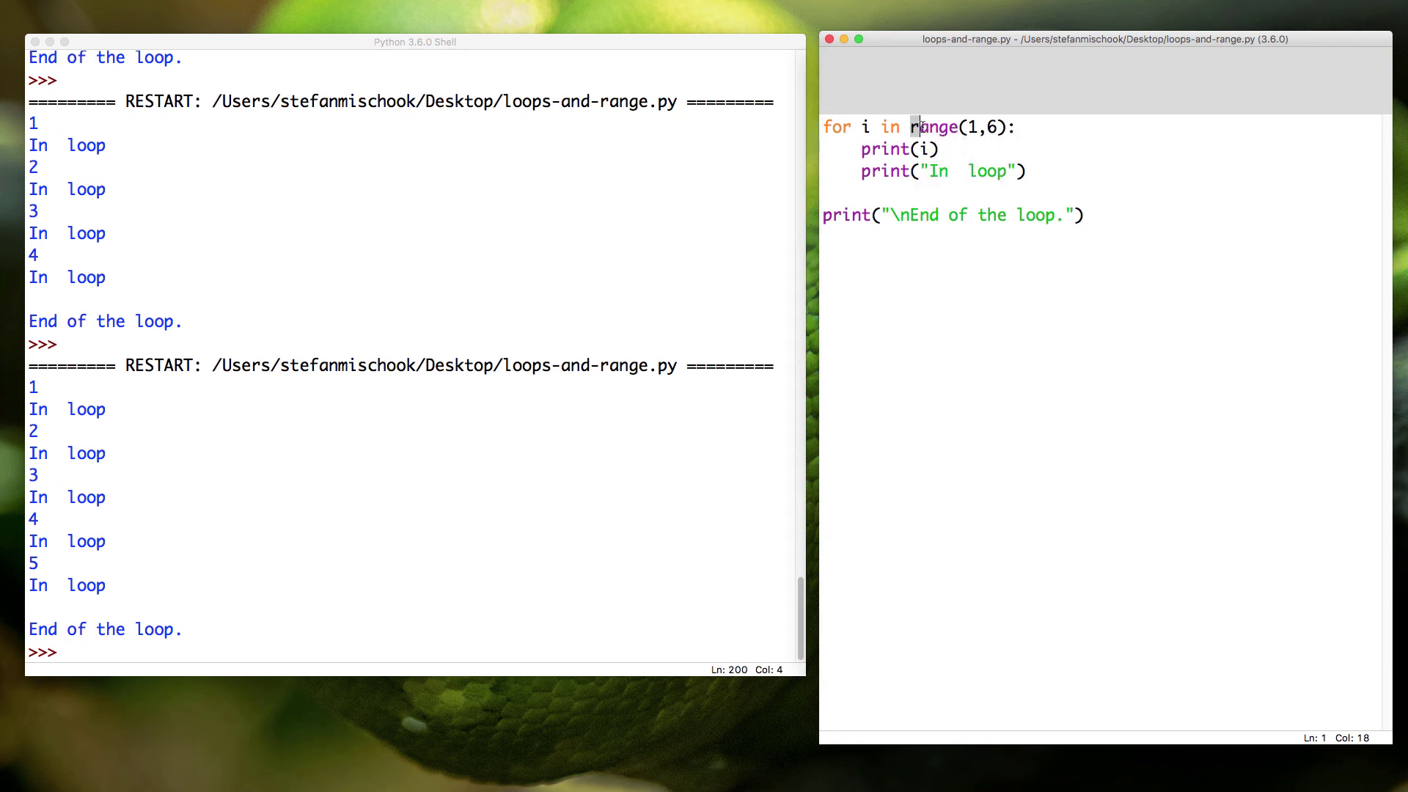
{"action": "left_click", "coordinate": [1014, 126]}
{"action": "left_click_drag", "start_coordinate": [964, 127], "coordinate": [999, 127]}
{"action": "key", "text": "Left"}
{"action": "key", "text": "shift+Right"}
{"action": "key", "text": "shift+Right"}
{"action": "key", "text": "shift+Left"}
{"action": "left_click", "coordinate": [1008, 184]}
Change the loop to range(2,7), save, and rerun it
{"action": "double_click", "coordinate": [973, 127]}
{"action": "type", "text": "2"}
{"action": "double_click", "coordinate": [991, 129]}
{"action": "type", "text": "7"}
{"action": "key", "text": "super+s"}
{"action": "key", "text": "F5"}
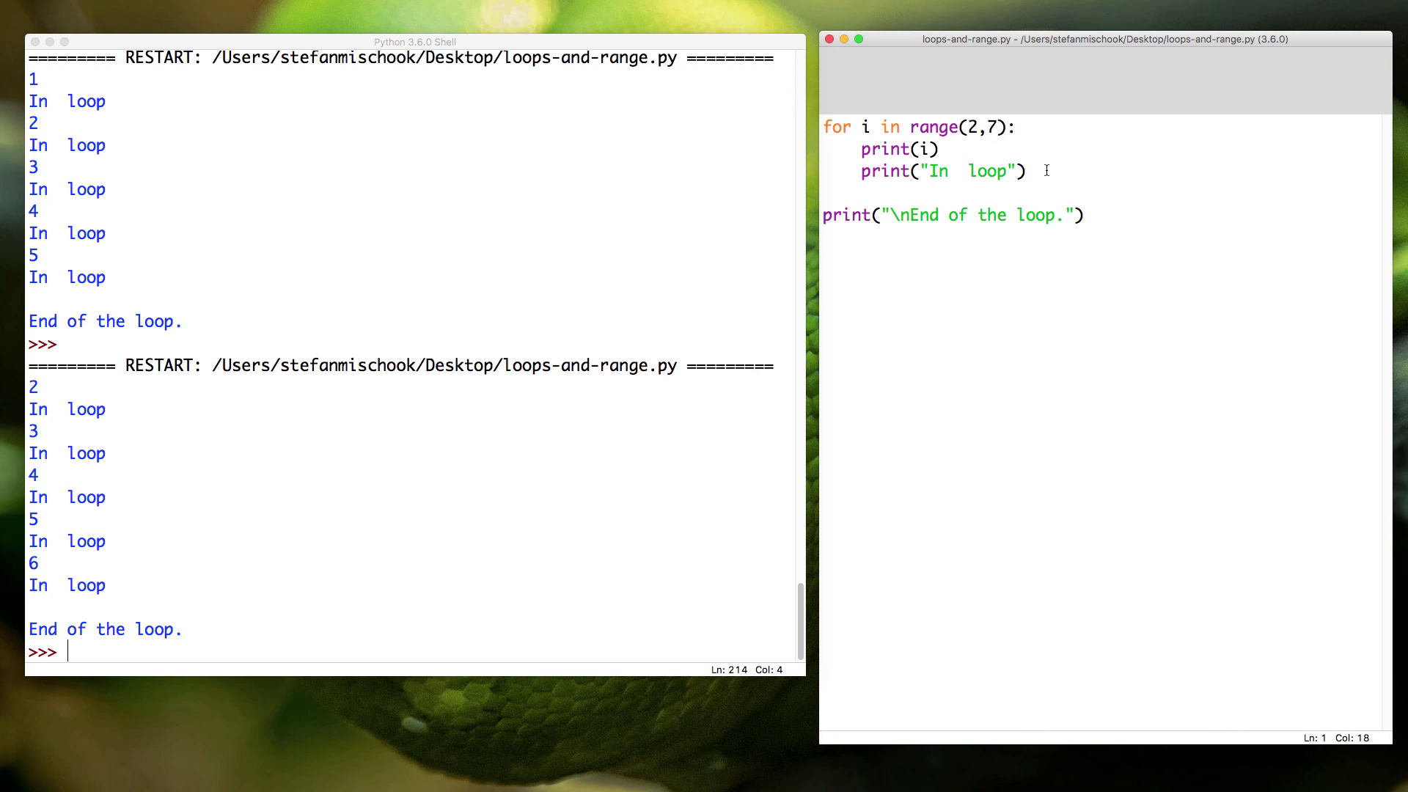
Comment out the In loop print line, save, and rerun the script
{"action": "left_click_drag", "start_coordinate": [1027, 170], "coordinate": [863, 172]}
{"action": "left_click", "coordinate": [863, 173]}
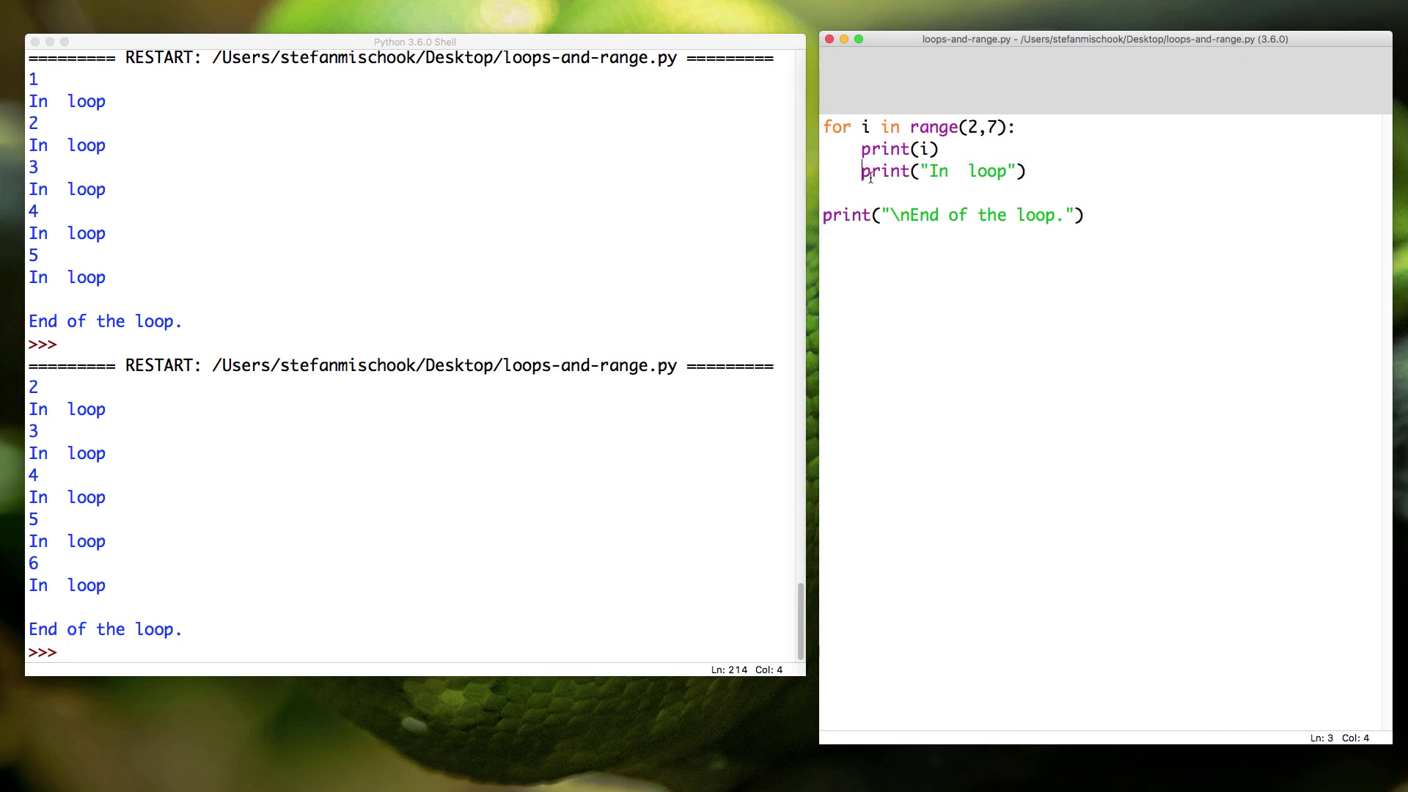
{"action": "type", "text": "#"}
{"action": "key", "text": "super+s"}
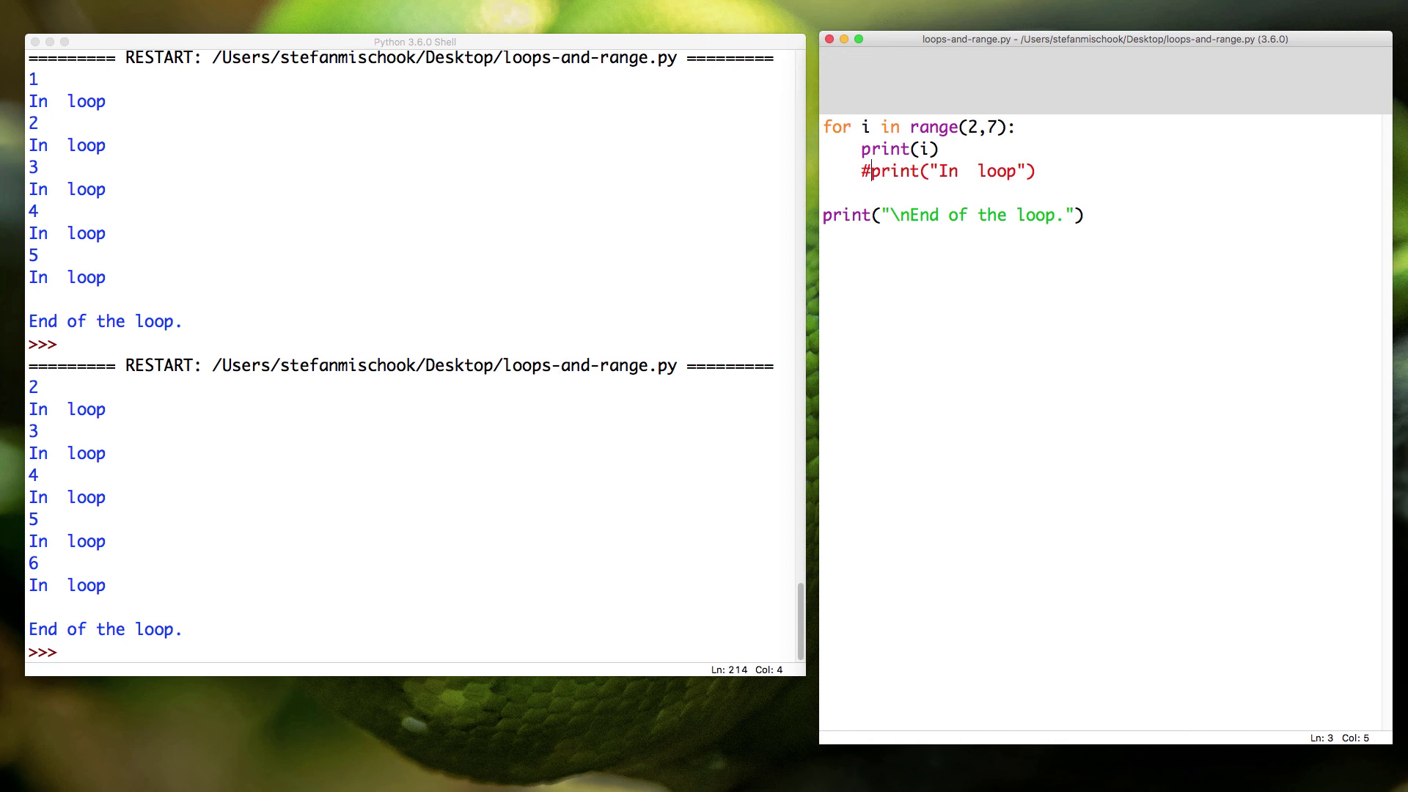
{"action": "key", "text": "F5"}
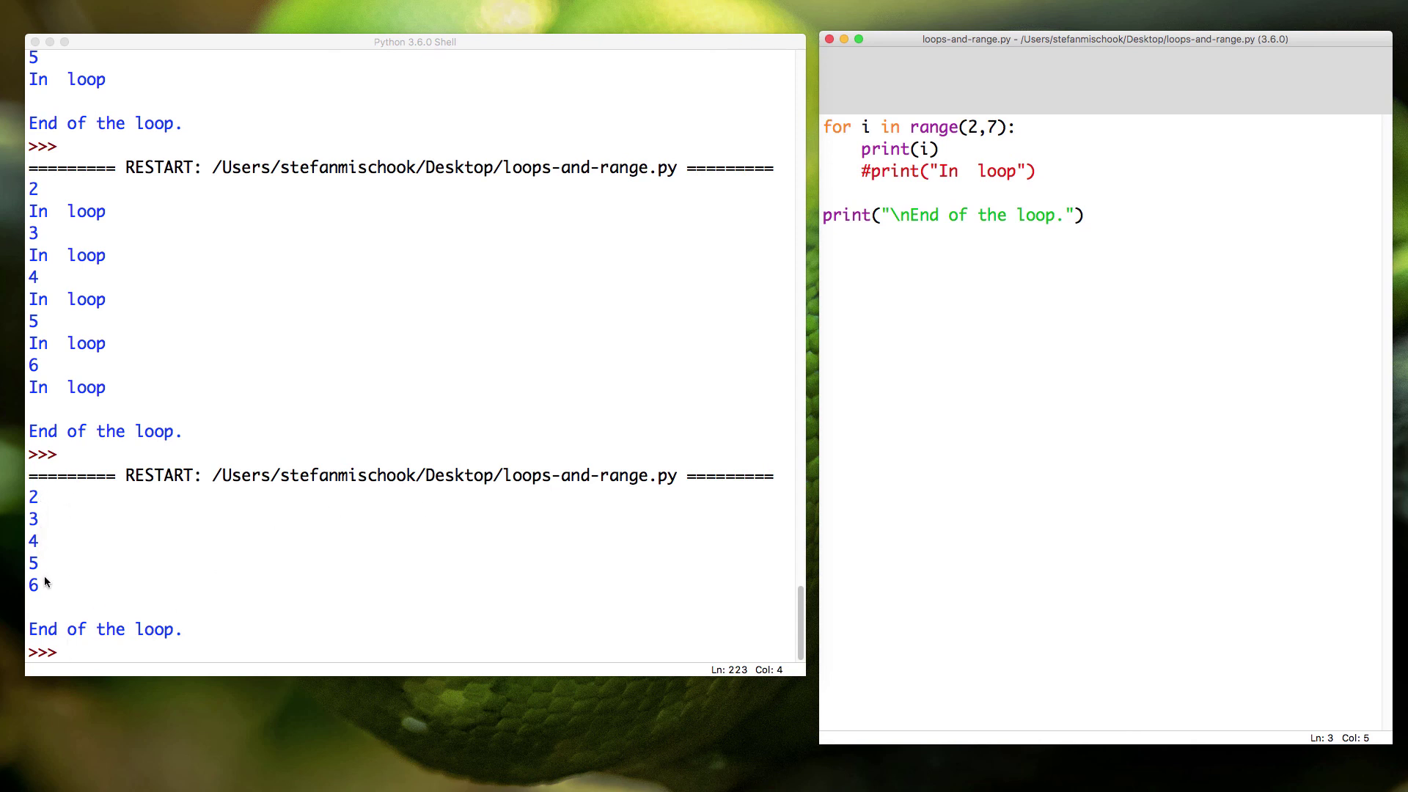
Change the loop to range(1,7), save, and rerun to print 1 through 6
{"action": "double_click", "coordinate": [972, 127]}
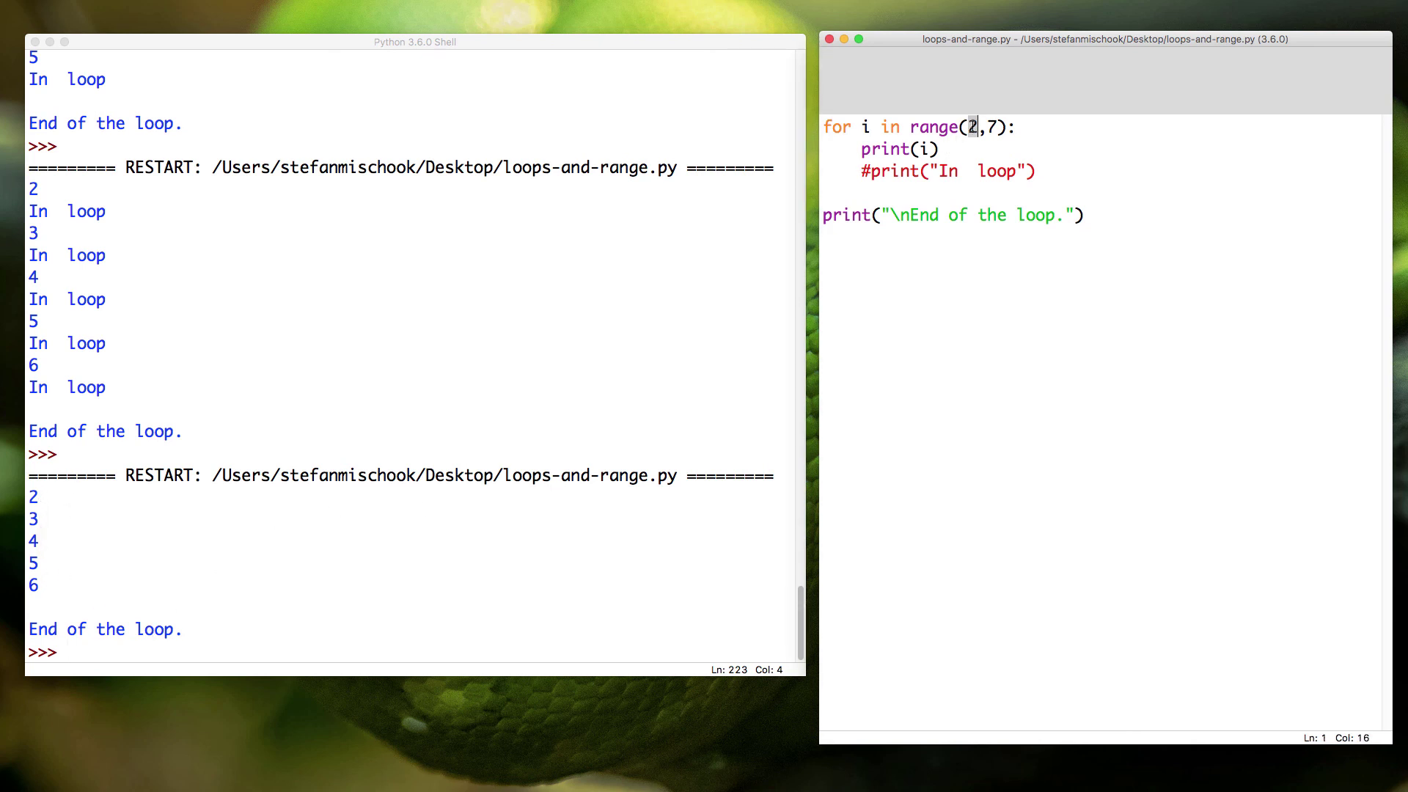
{"action": "type", "text": "1"}
{"action": "key", "text": "ctrl+s"}
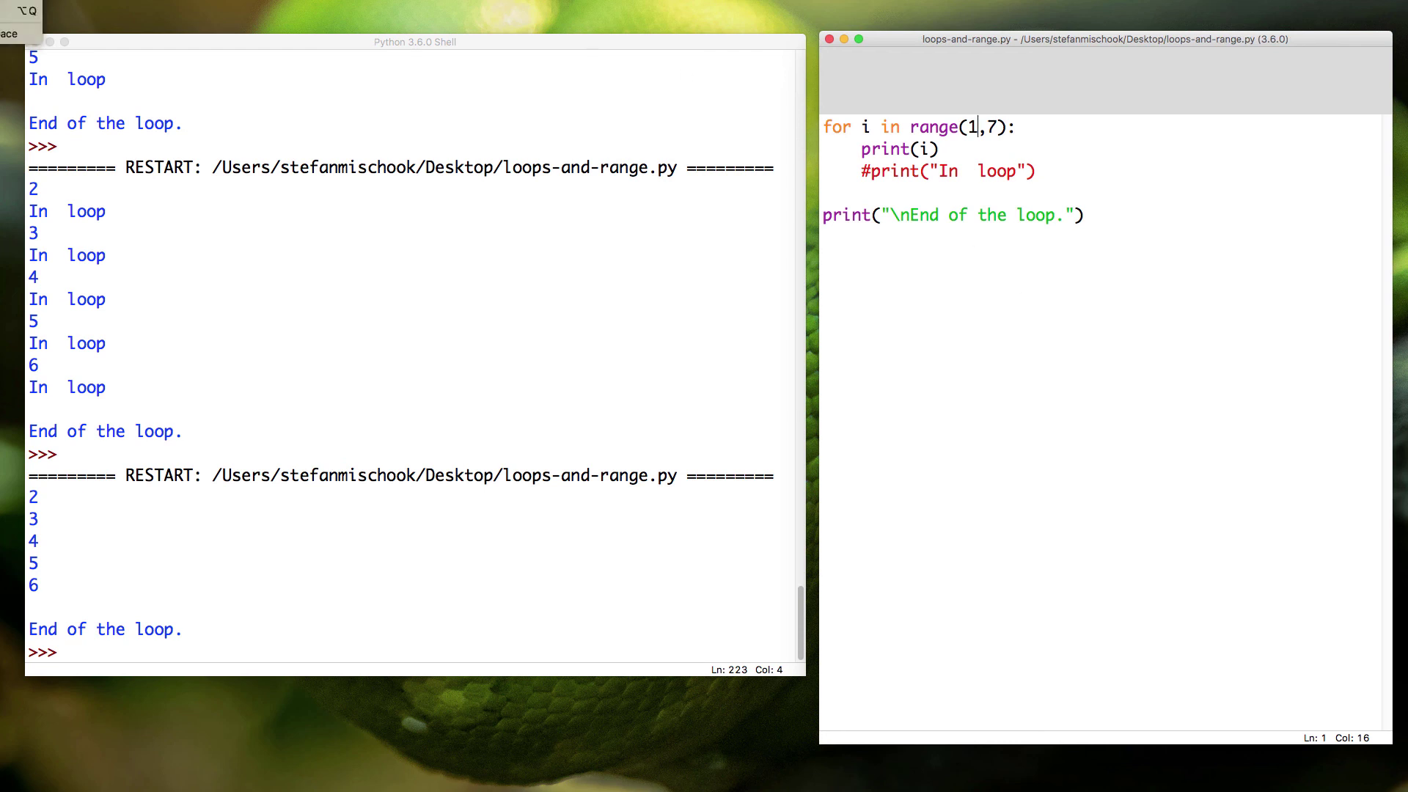
{"action": "key", "text": "F5"}
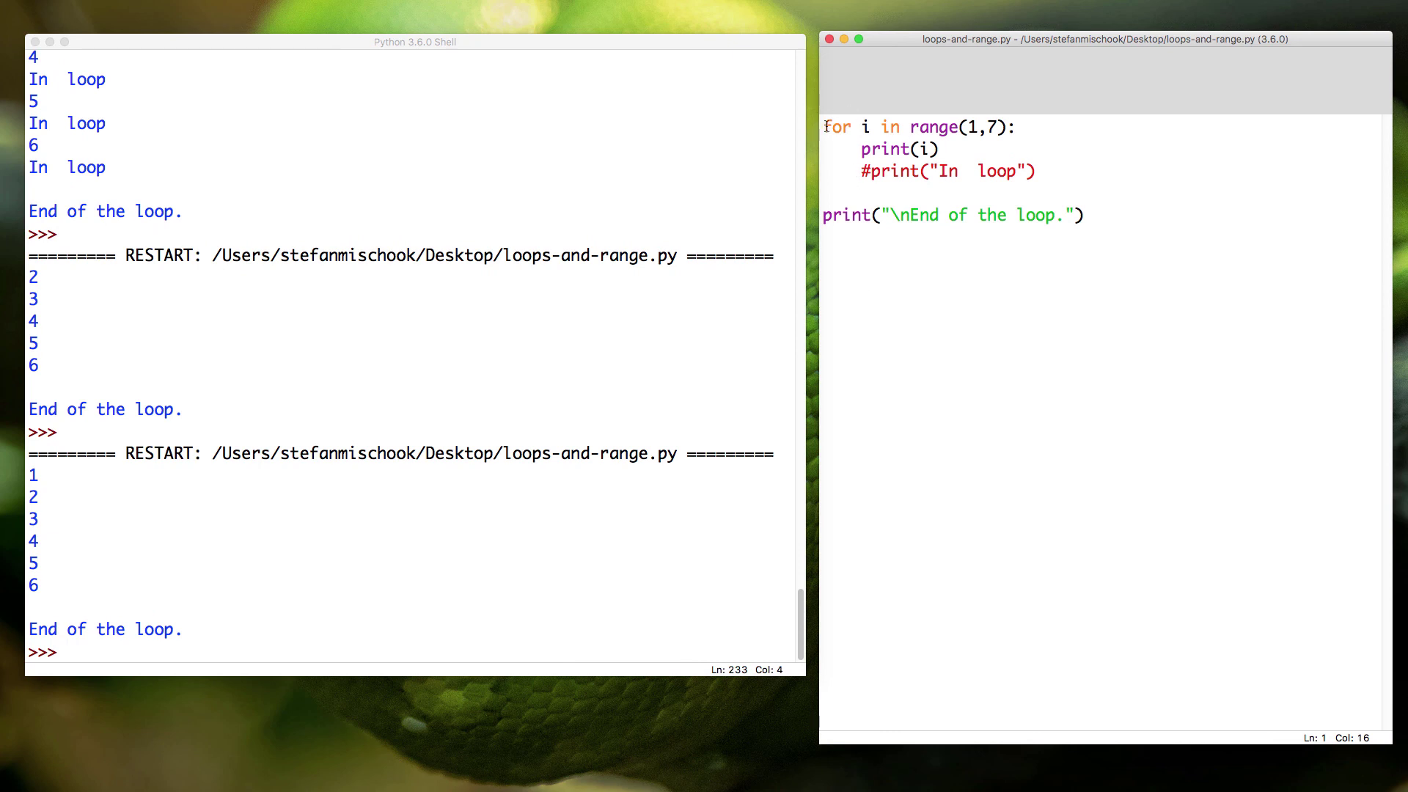
{"action": "left_click_drag", "start_coordinate": [832, 127], "coordinate": [843, 127]}
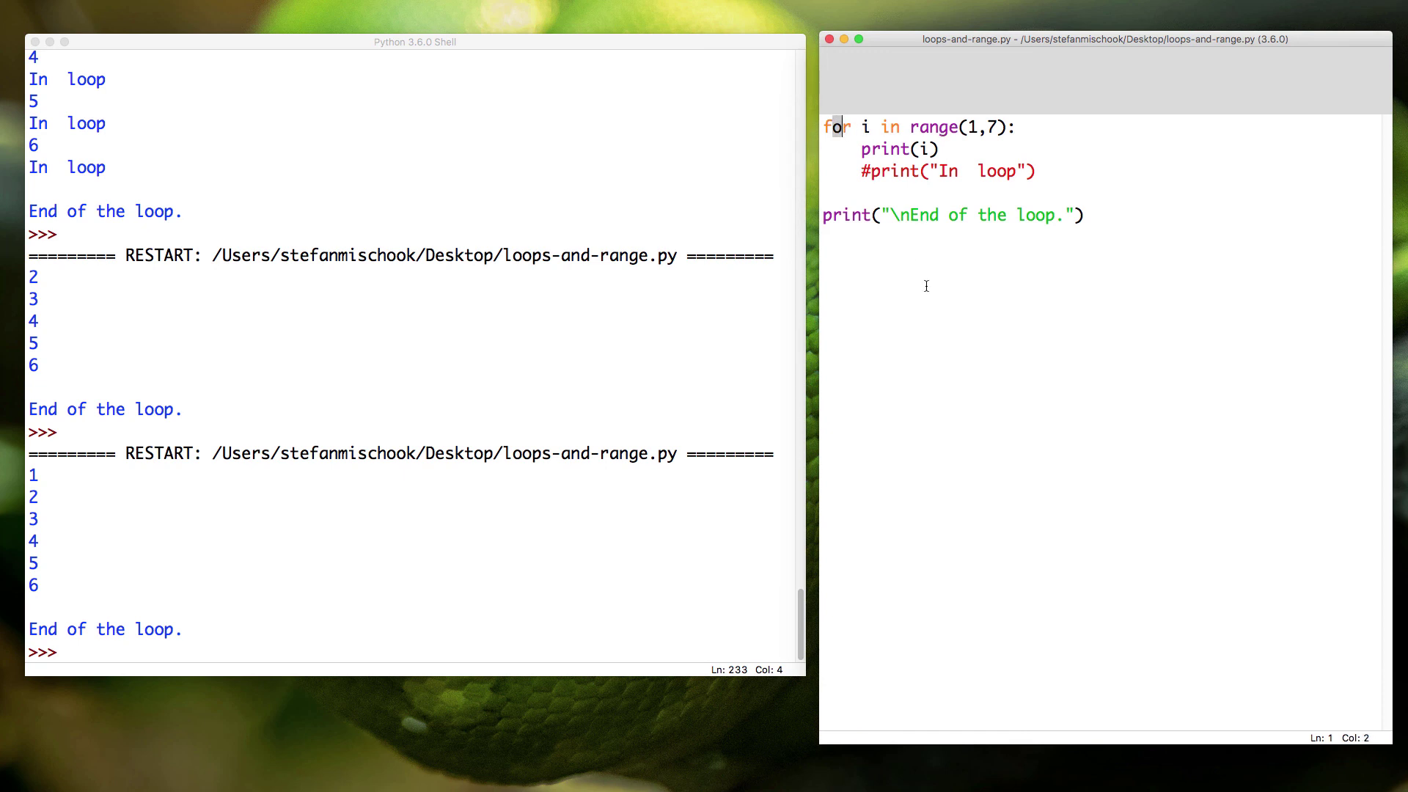